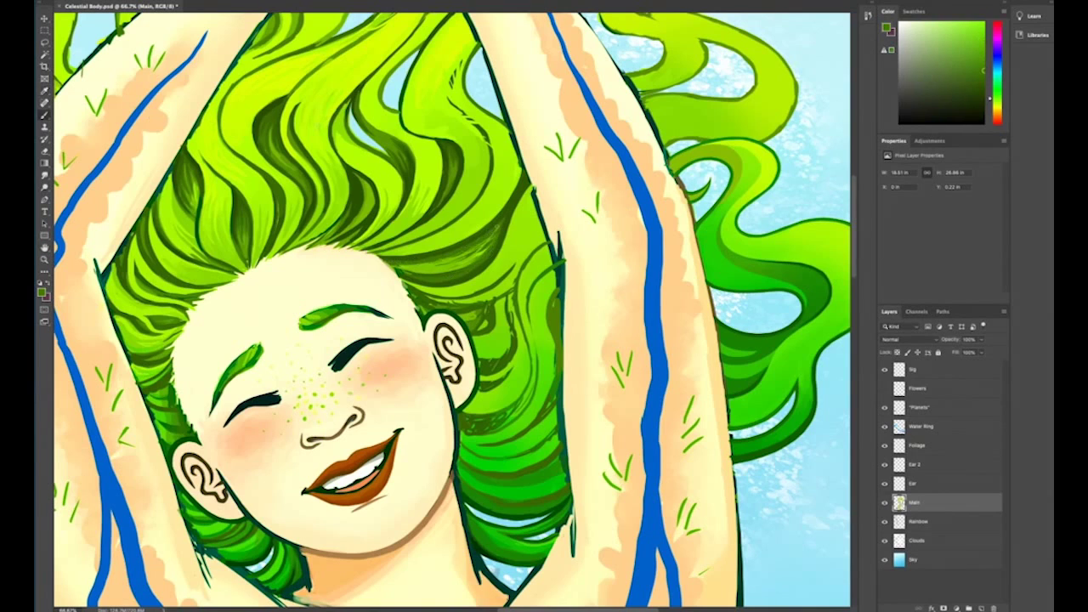
# - Refine the hair strands between the forehead and the right-hand ear on the Main layer with dark and light greens sampled from the hair
pyautogui.keyDown('alt'); pyautogui.click(429, 262); pyautogui.keyUp('alt')
pyautogui.keyDown('alt'); pyautogui.click(386, 267); pyautogui.keyUp('alt')
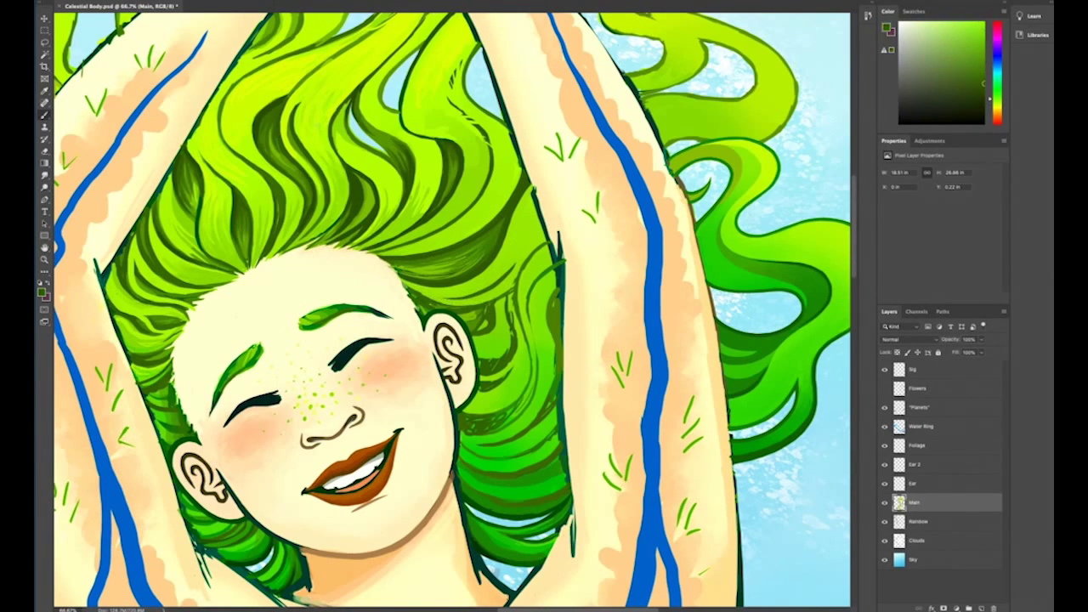
pyautogui.keyDown('alt'); pyautogui.click(496, 297); pyautogui.keyUp('alt')
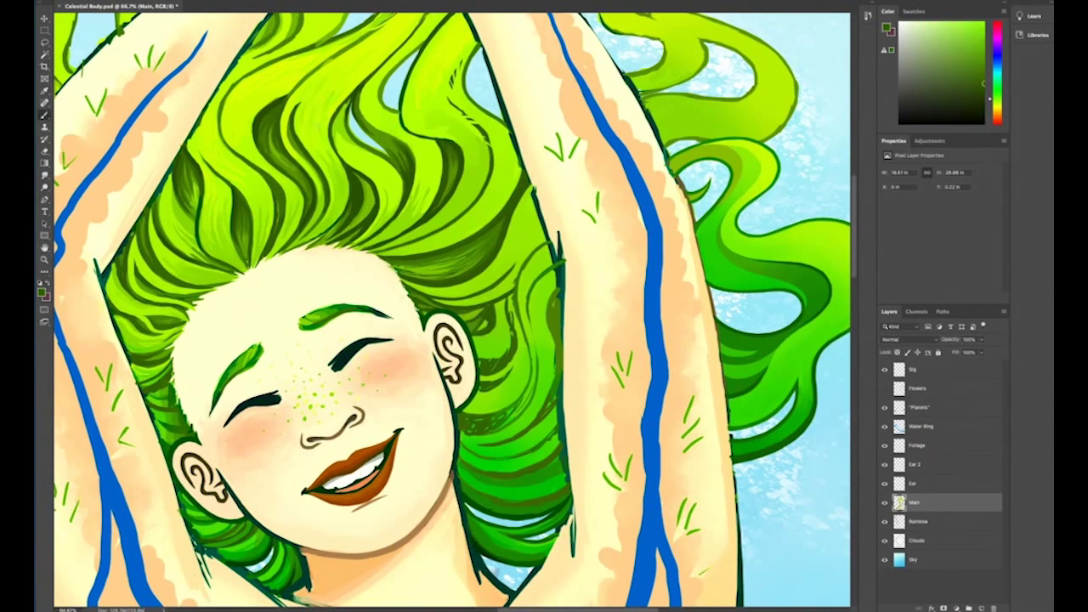
pyautogui.keyDown('alt'); pyautogui.click(482, 323); pyautogui.keyUp('alt')
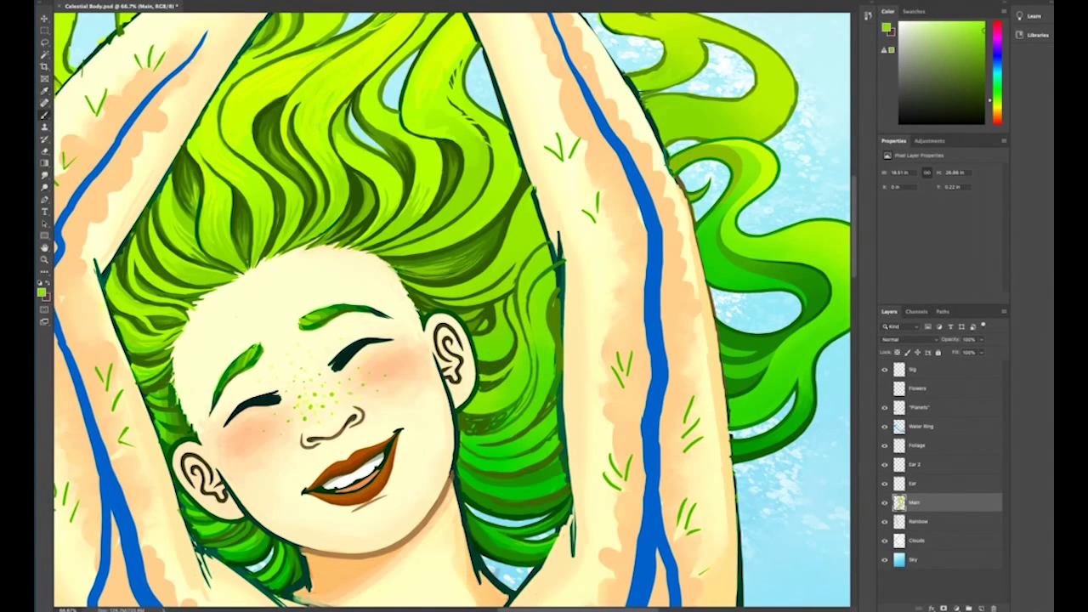
pyautogui.keyDown('alt'); pyautogui.click(480, 374); pyautogui.keyUp('alt')
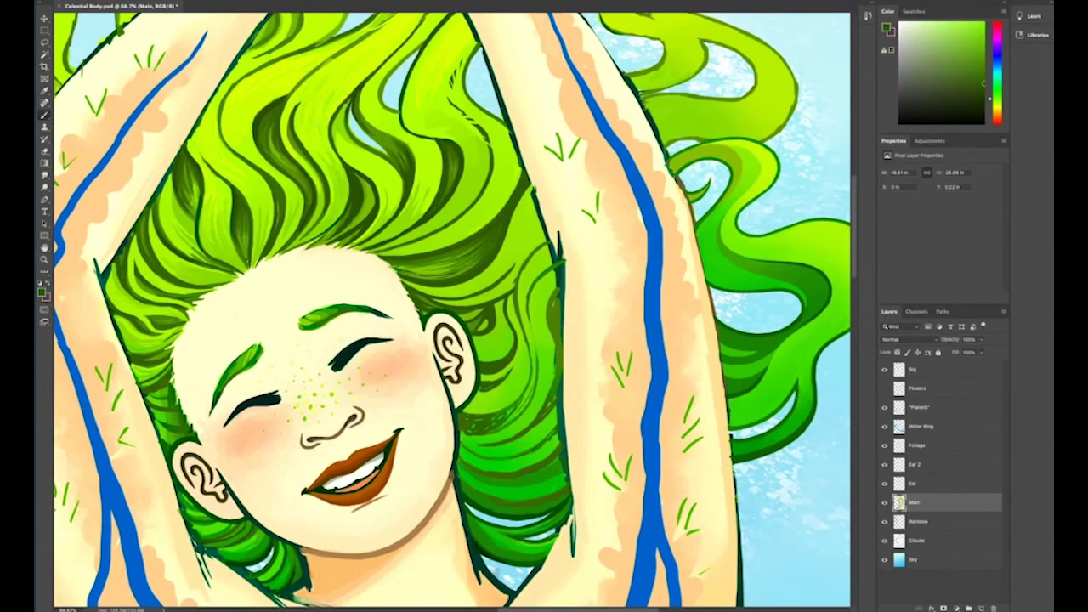
# - Paint smoother shading and highlights into the strands between the right-hand ear and the raised arm, using greens sampled from nearby hair
pyautogui.keyDown('alt'); pyautogui.click(520, 323); pyautogui.keyUp('alt')
pyautogui.keyDown('alt'); pyautogui.click(520, 320); pyautogui.keyUp('alt')
pyautogui.keyDown('alt'); pyautogui.click(529, 383); pyautogui.keyUp('alt')
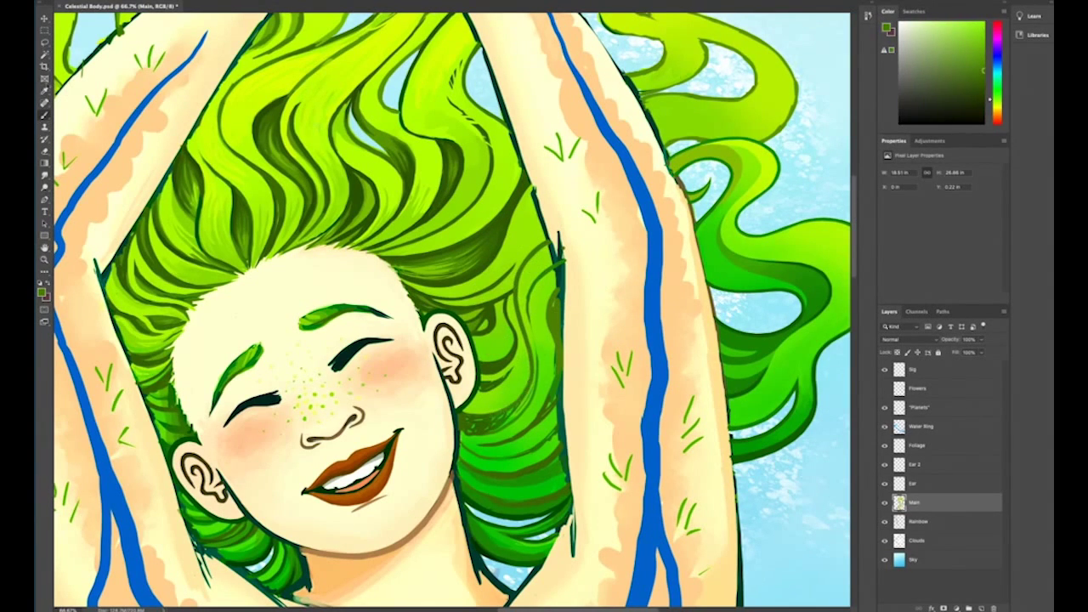
pyautogui.keyDown('alt'); pyautogui.click(480, 387); pyautogui.keyUp('alt')
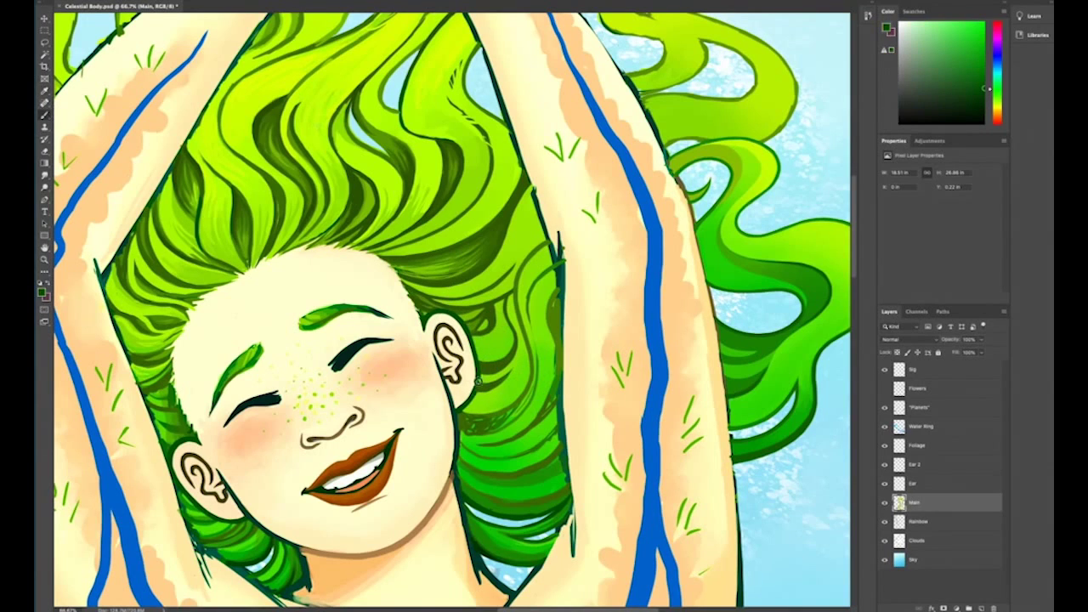
pyautogui.moveTo(552, 285); pyautogui.dragTo(554, 357)
pyautogui.keyDown('alt'); pyautogui.click(552, 374); pyautogui.keyUp('alt')
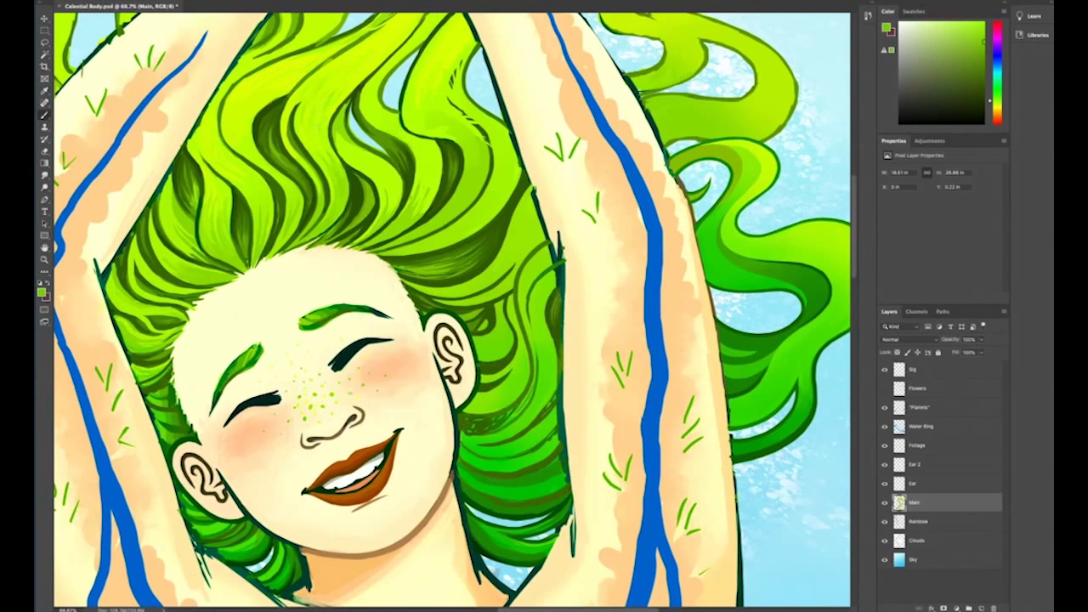
pyautogui.moveTo(549, 399)
pyautogui.mouseDown()
pyautogui.moveTo(521, 435)
pyautogui.moveTo(544, 417)
pyautogui.mouseUp()
# - Clean up the rough shadows in the curls below the right-hand ear with mid and dark greens sampled from that area
pyautogui.keyDown('alt'); pyautogui.click(498, 445); pyautogui.keyUp('alt')
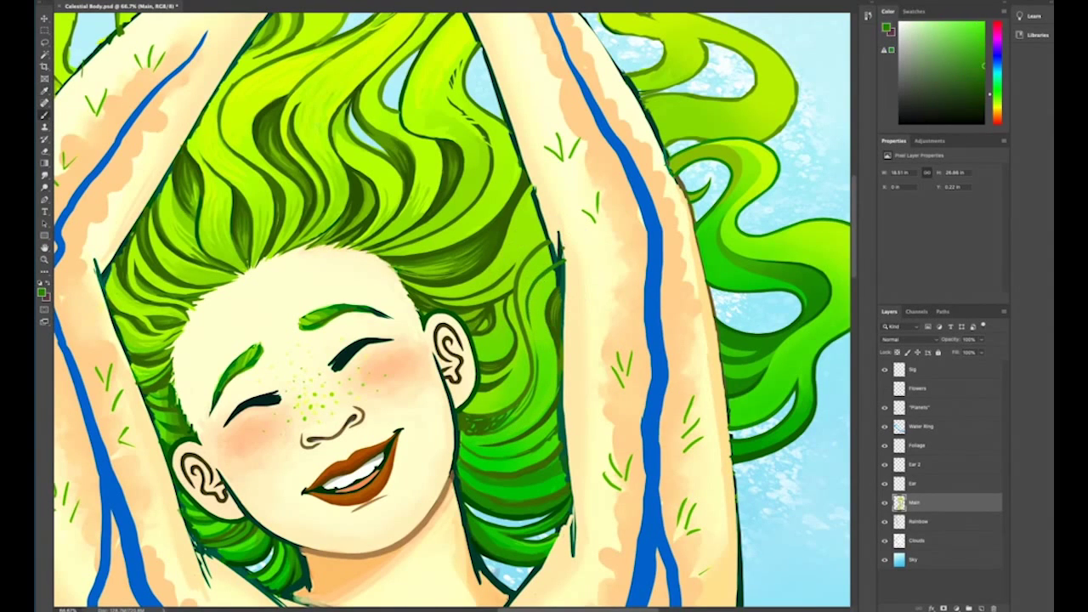
pyautogui.keyDown('alt'); pyautogui.click(520, 399); pyautogui.keyUp('alt')
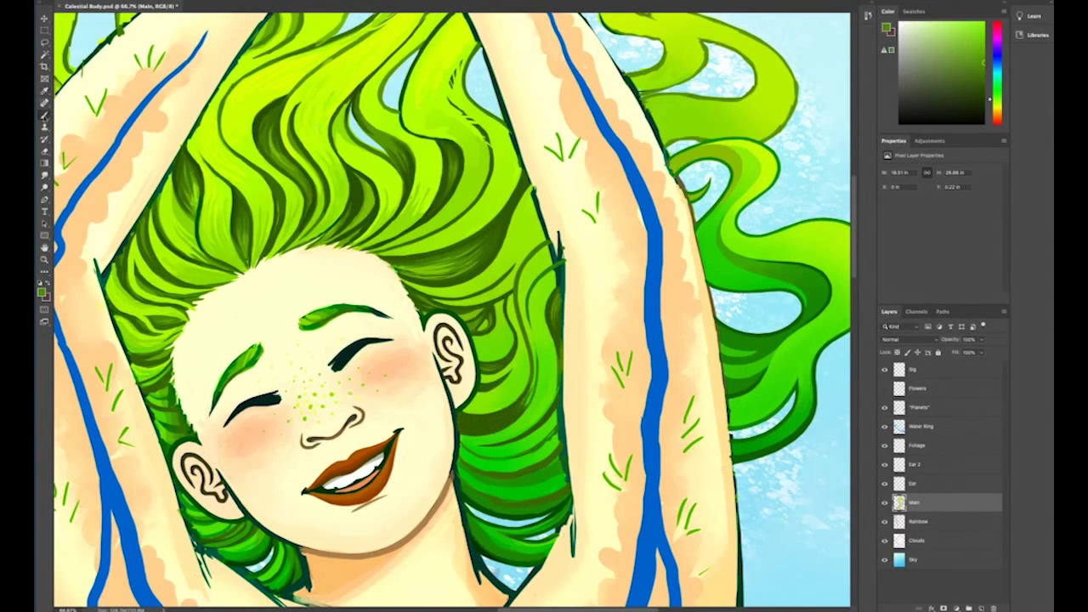
pyautogui.keyDown('alt'); pyautogui.click(532, 368); pyautogui.keyUp('alt')
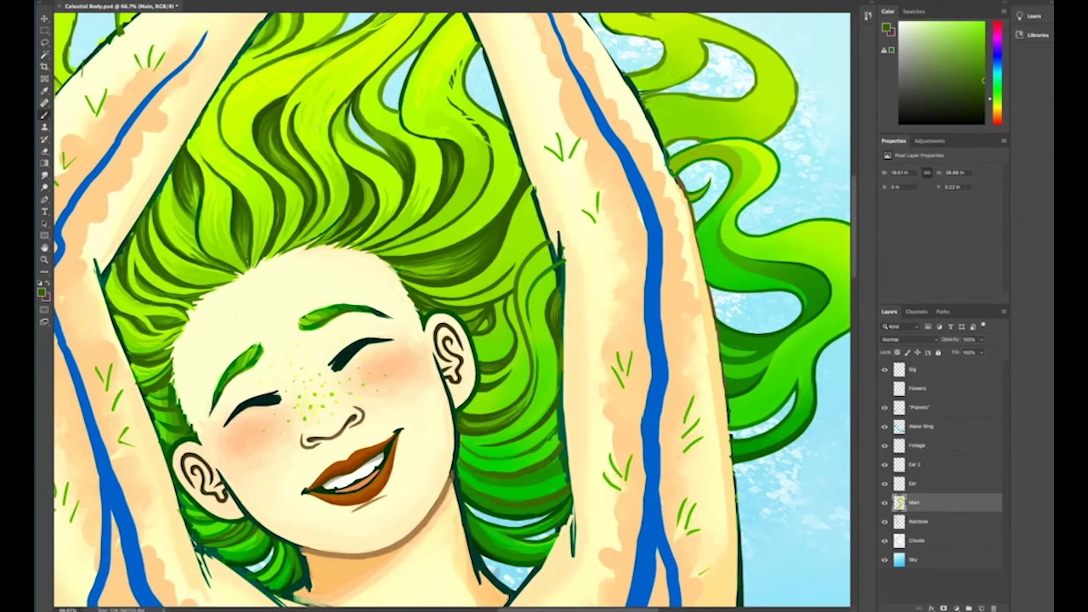
pyautogui.keyDown('alt'); pyautogui.click(530, 398); pyautogui.keyUp('alt')
pyautogui.keyDown('alt'); pyautogui.click(523, 410); pyautogui.keyUp('alt')
pyautogui.keyDown('alt'); pyautogui.click(549, 439); pyautogui.keyUp('alt')
pyautogui.keyDown('alt'); pyautogui.click(502, 457); pyautogui.keyUp('alt')
pyautogui.keyDown('alt'); pyautogui.click(532, 450); pyautogui.keyUp('alt')
pyautogui.keyDown('alt'); pyautogui.click(510, 463); pyautogui.keyUp('alt')
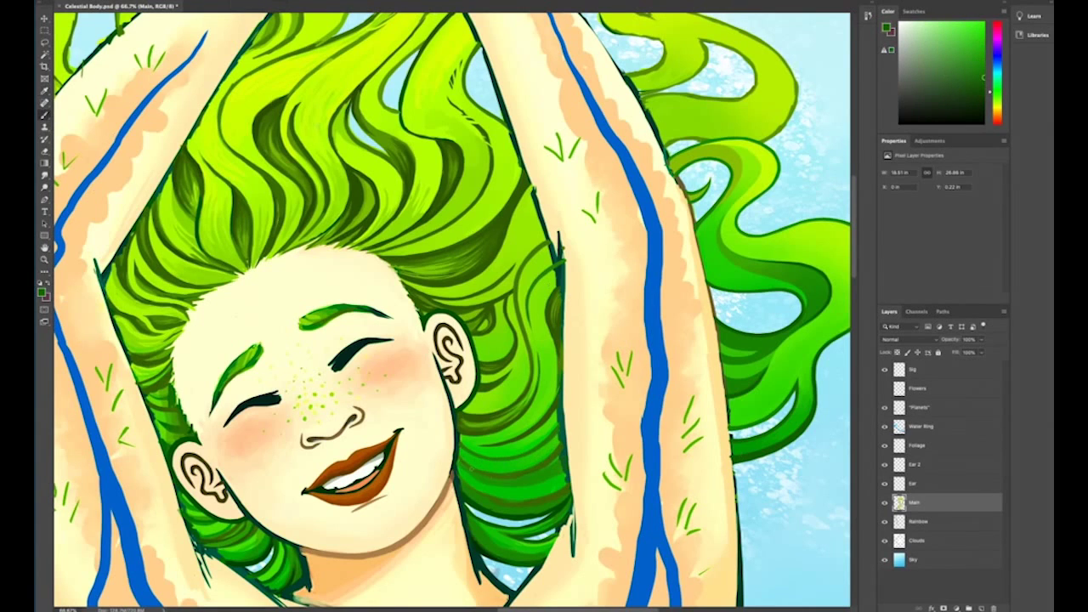
pyautogui.click(218, 4)
pyautogui.click(326, 97)
pyautogui.press('Escape')
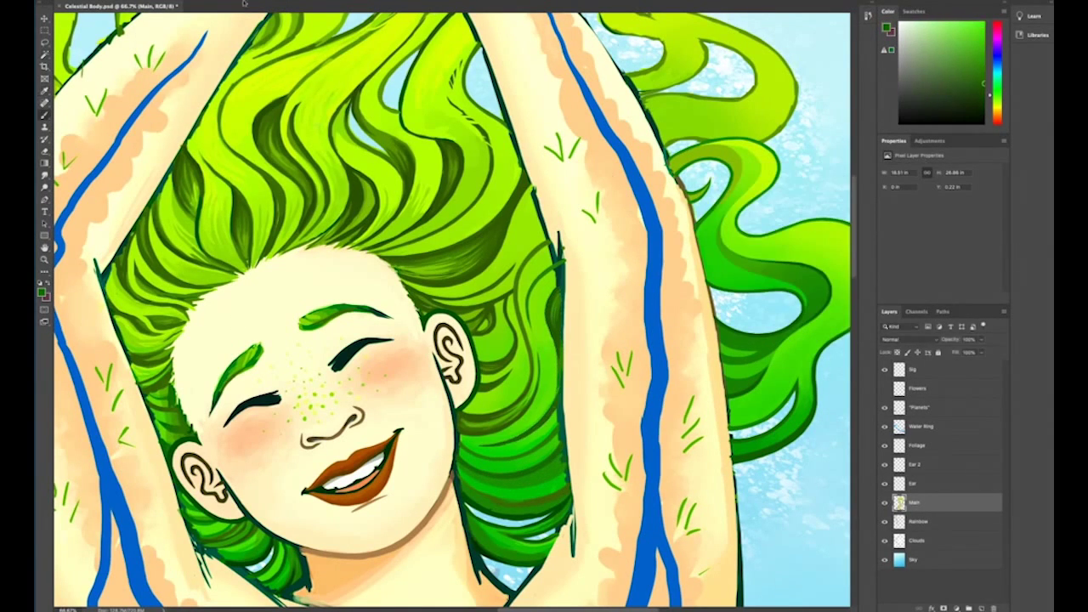
# - Repaint the lower hair strands beside the jaw and neck with sampled deep greens, tidying their dark edges
pyautogui.keyDown('alt'); pyautogui.click(482, 491); pyautogui.keyUp('alt')
pyautogui.keyDown('alt'); pyautogui.click(404, 473); pyautogui.keyUp('alt')
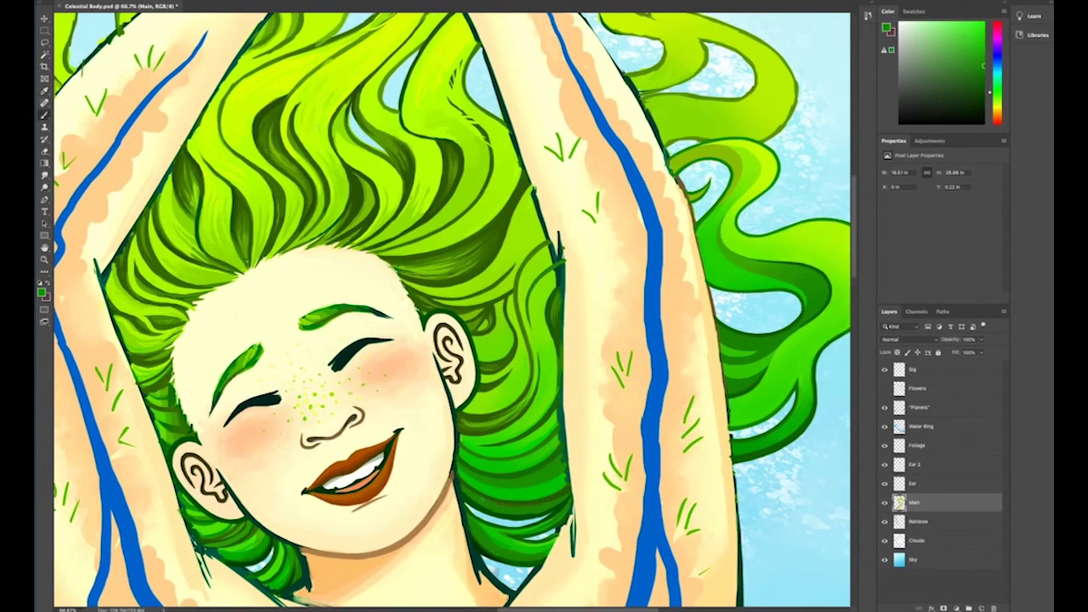
pyautogui.keyDown('alt'); pyautogui.click(480, 503); pyautogui.keyUp('alt')
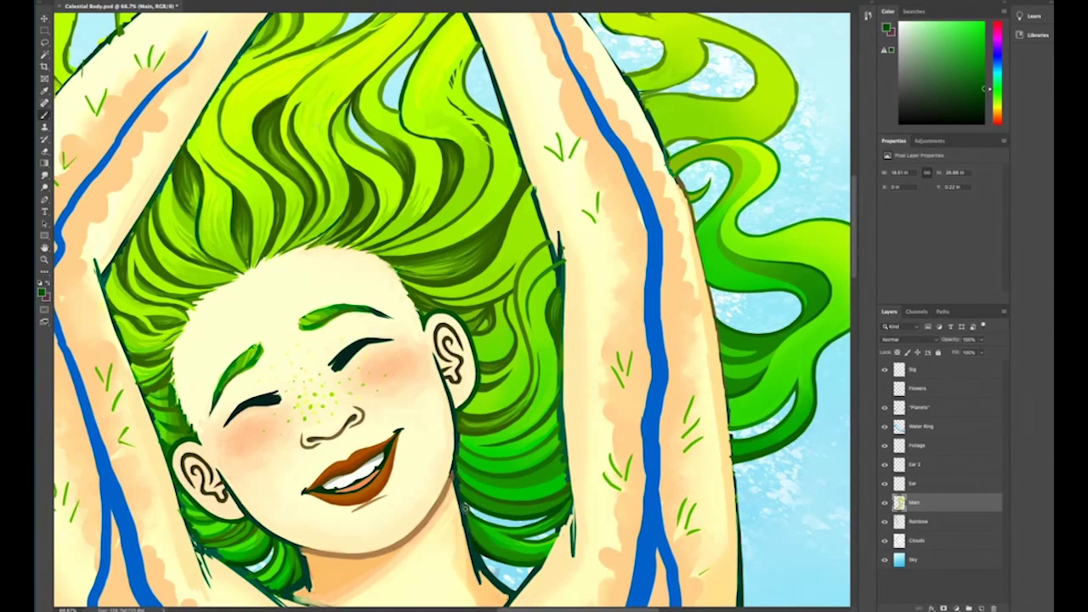
pyautogui.keyDown('alt'); pyautogui.click(210, 235); pyautogui.keyUp('alt')
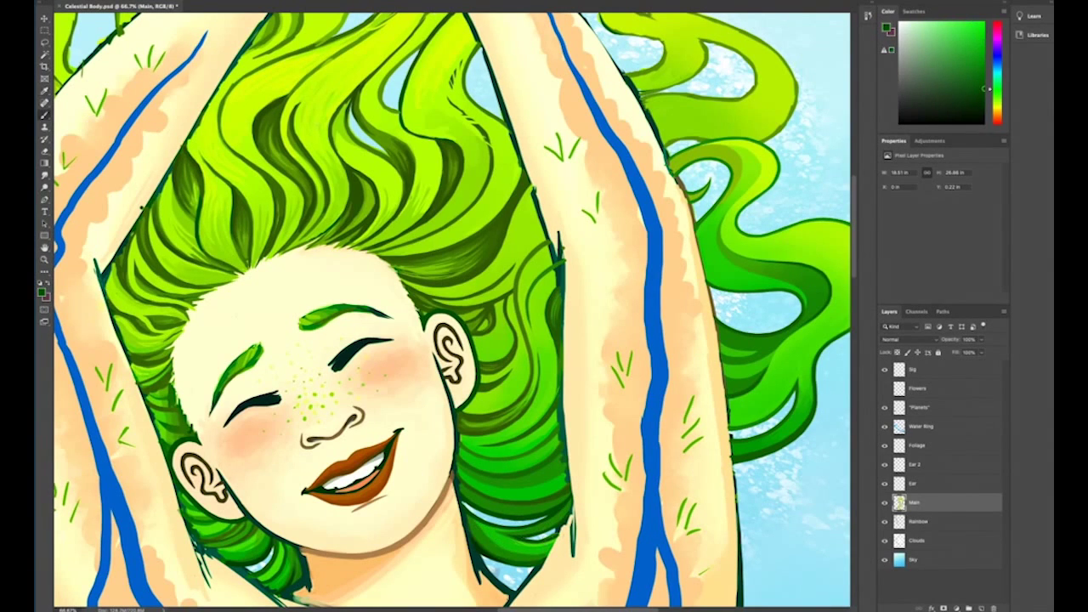
pyautogui.keyDown('alt'); pyautogui.click(470, 540); pyautogui.keyUp('alt')
pyautogui.keyDown('alt'); pyautogui.click(456, 437); pyautogui.keyUp('alt')
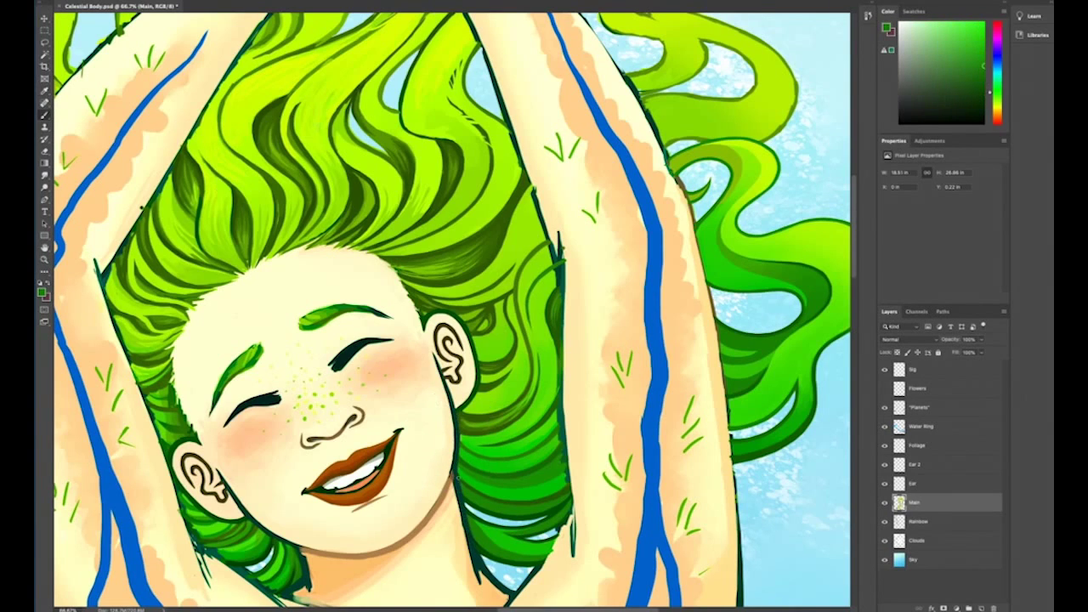
# - Touch up the wavy locks beside the right-hand raised arm with dark olive and bright lime greens sampled from the hair
pyautogui.hotkey('ctrl', '-')
pyautogui.hotkey('ctrl', '+')
pyautogui.keyDown('alt'); pyautogui.click(624, 111); pyautogui.keyUp('alt')
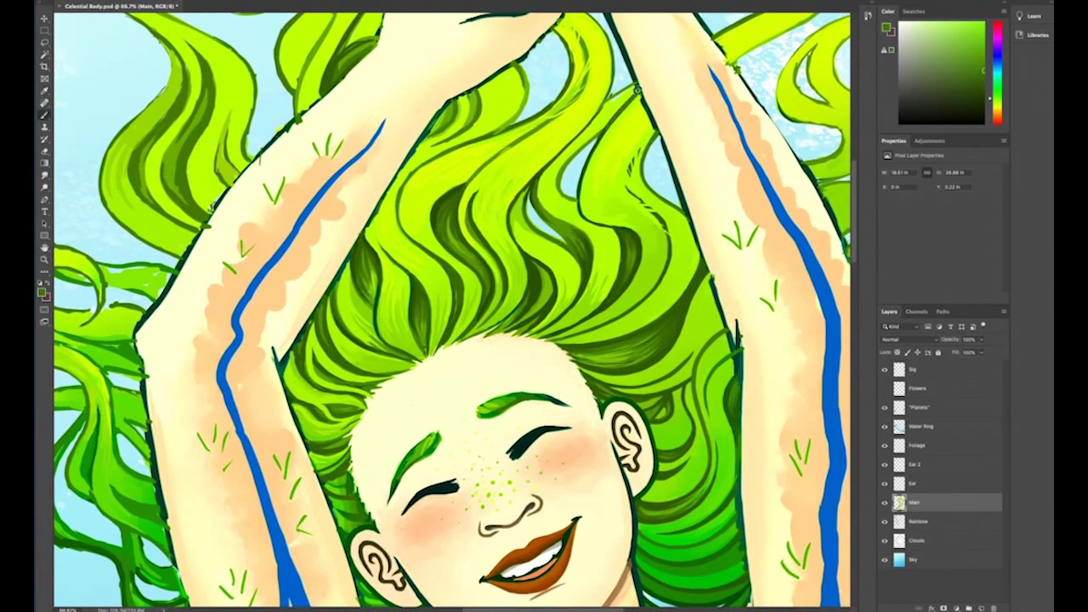
pyautogui.keyDown('alt'); pyautogui.click(582, 178); pyautogui.keyUp('alt')
pyautogui.keyDown('alt'); pyautogui.click(581, 205); pyautogui.keyUp('alt')
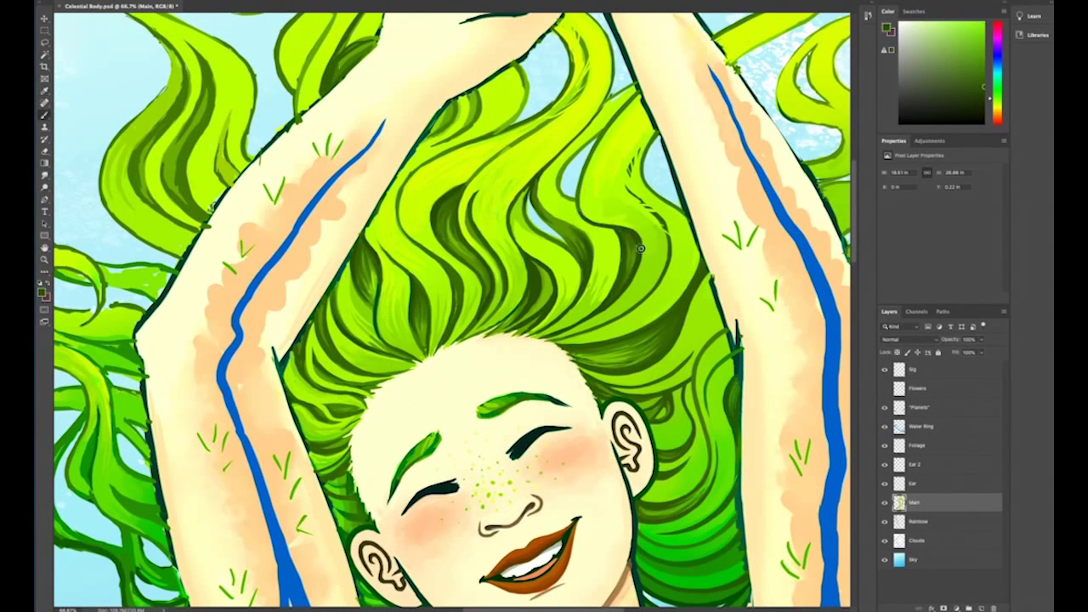
pyautogui.keyDown('alt'); pyautogui.click(599, 224); pyautogui.keyUp('alt')
pyautogui.keyDown('alt'); pyautogui.click(578, 323); pyautogui.keyUp('alt')
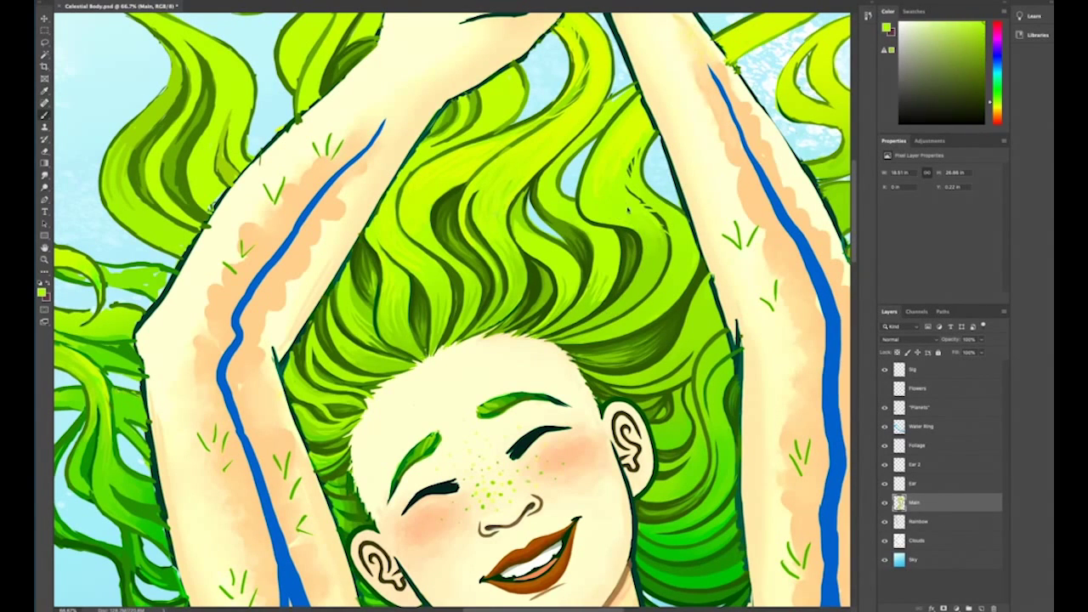
# - Blend shadow and highlight greens along the locks between the right-hand sky gap and the forehead
pyautogui.keyDown('alt'); pyautogui.click(584, 242); pyautogui.keyUp('alt')
pyautogui.keyDown('alt'); pyautogui.click(575, 306); pyautogui.keyUp('alt')
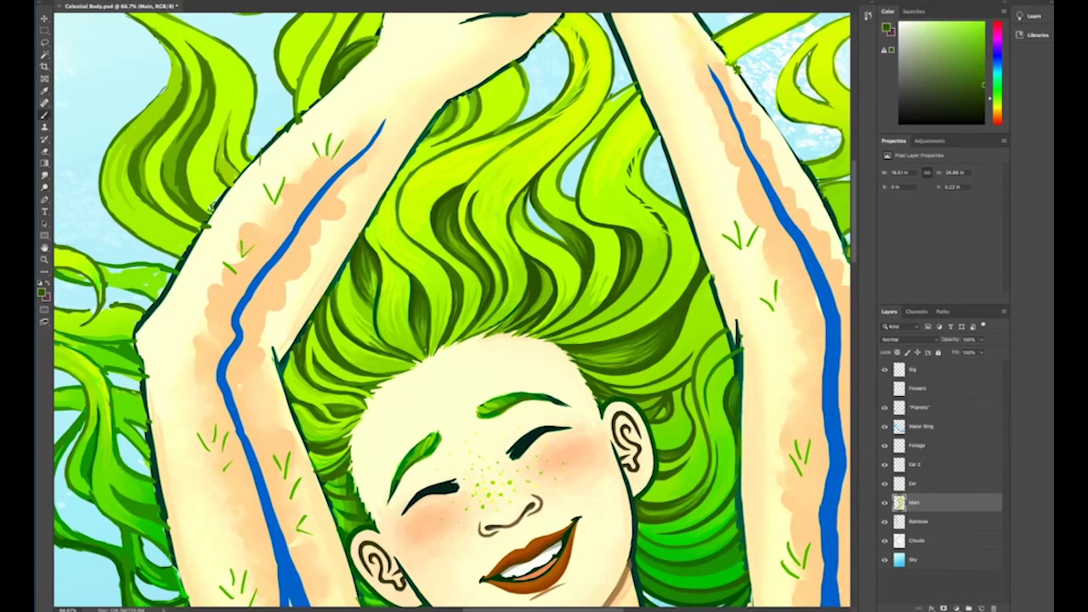
pyautogui.keyDown('alt'); pyautogui.click(595, 159); pyautogui.keyUp('alt')
pyautogui.keyDown('alt'); pyautogui.click(565, 175); pyautogui.keyUp('alt')
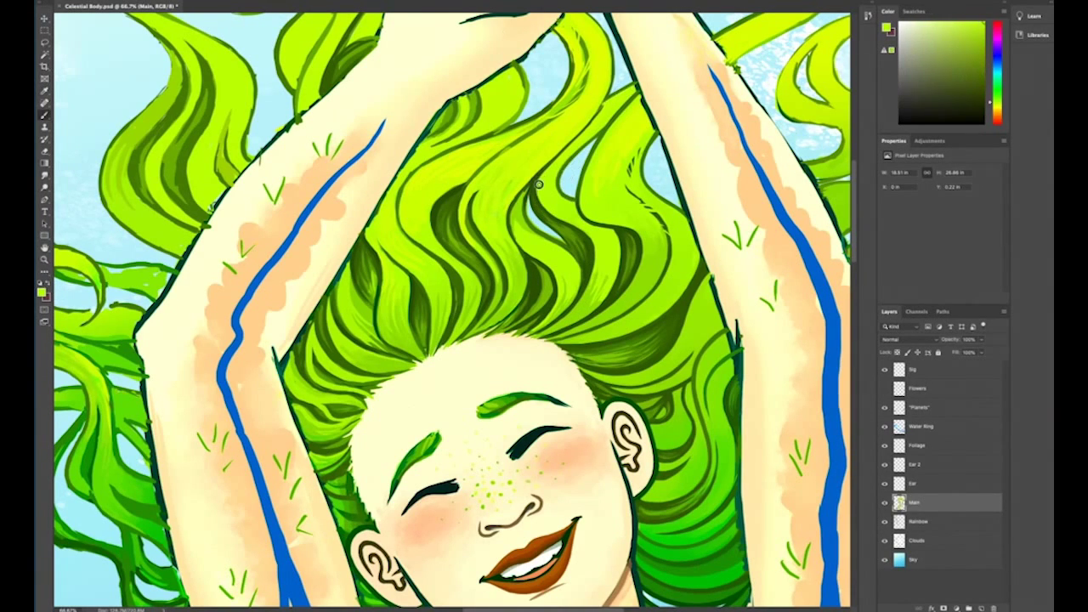
pyautogui.keyDown('alt'); pyautogui.click(577, 266); pyautogui.keyUp('alt')
pyautogui.moveTo(551, 273); pyautogui.dragTo(549, 282)
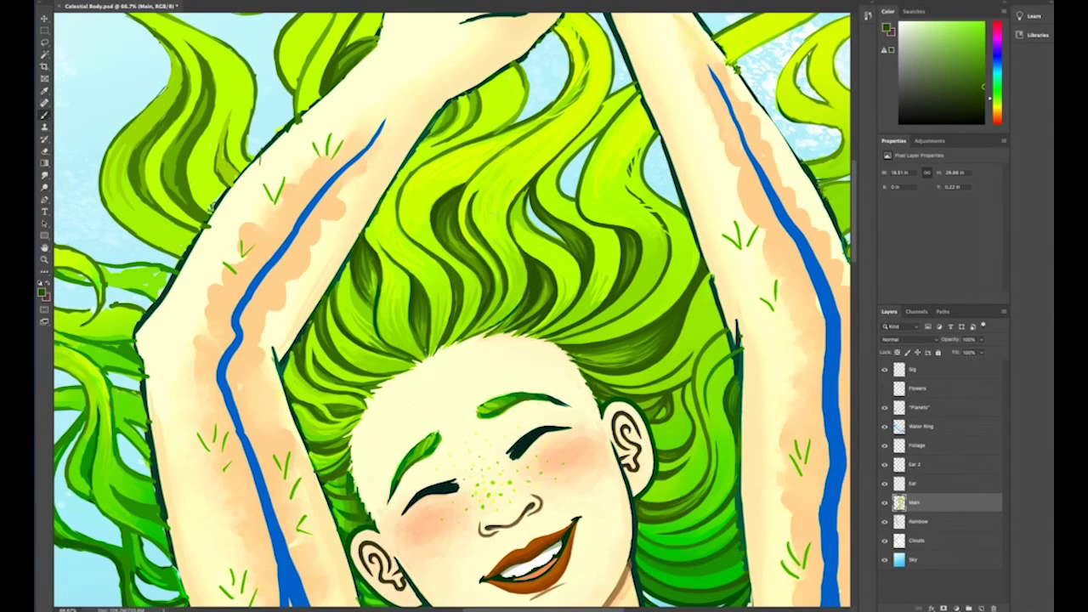
# - Darken and smooth the strand shadows around the small central sky gap above the forehead using sampled greens
pyautogui.keyDown('alt'); pyautogui.click(550, 170); pyautogui.keyUp('alt')
pyautogui.keyDown('alt'); pyautogui.click(599, 83); pyautogui.keyUp('alt')
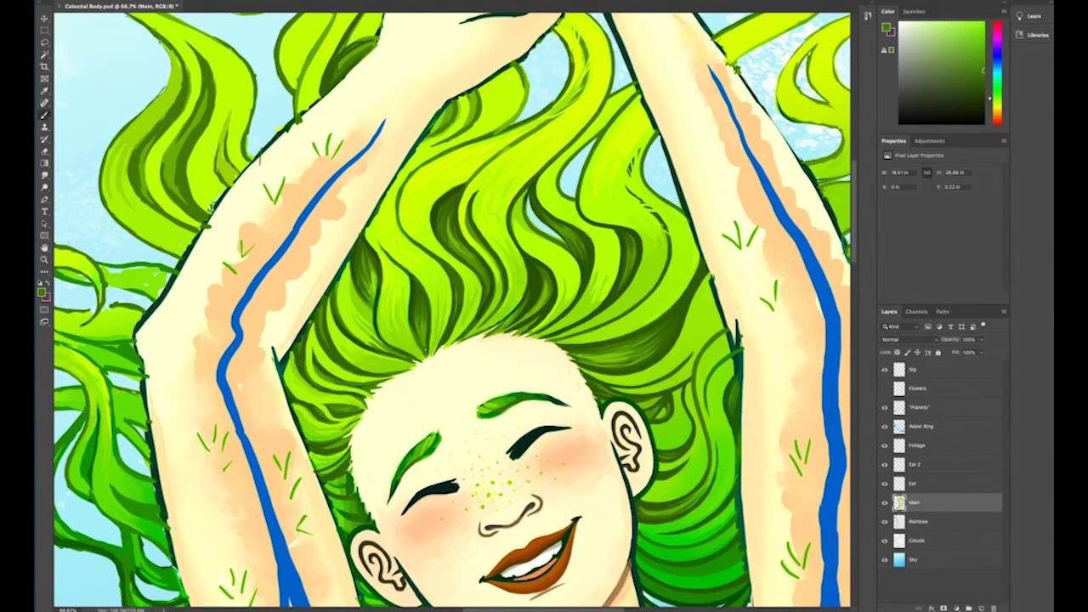
pyautogui.moveTo(526, 206); pyautogui.dragTo(564, 243)
pyautogui.keyDown('alt'); pyautogui.click(526, 205); pyautogui.keyUp('alt')
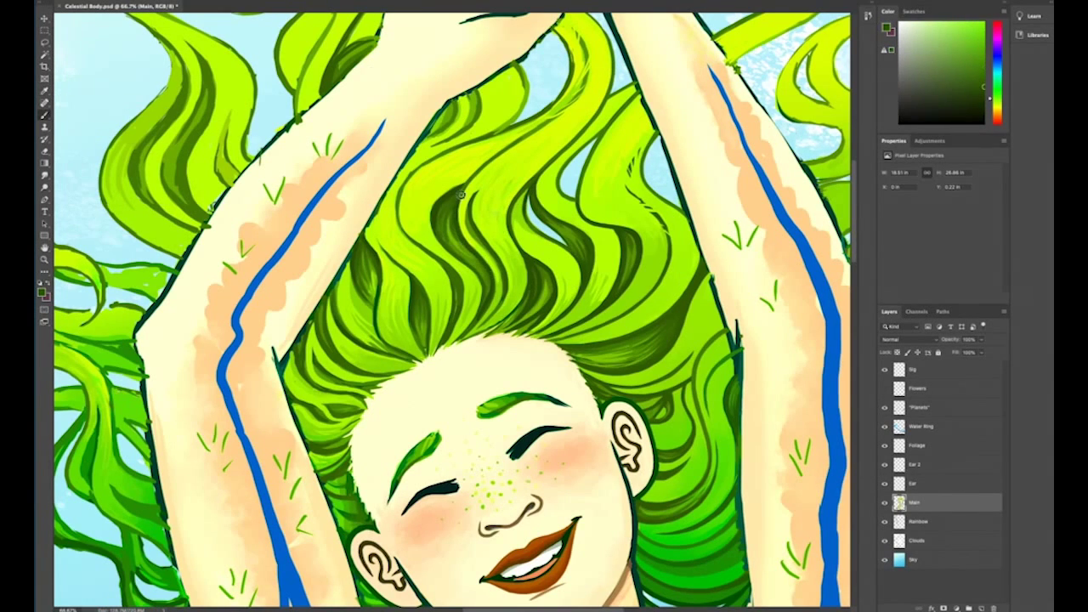
# - Shade the dark S-shaped lock above the forehead and lighten the neighbouring strands with sampled yellow-green and mid green
pyautogui.keyDown('alt'); pyautogui.click(455, 274); pyautogui.keyUp('alt')
pyautogui.keyDown('alt'); pyautogui.click(443, 220); pyautogui.keyUp('alt')
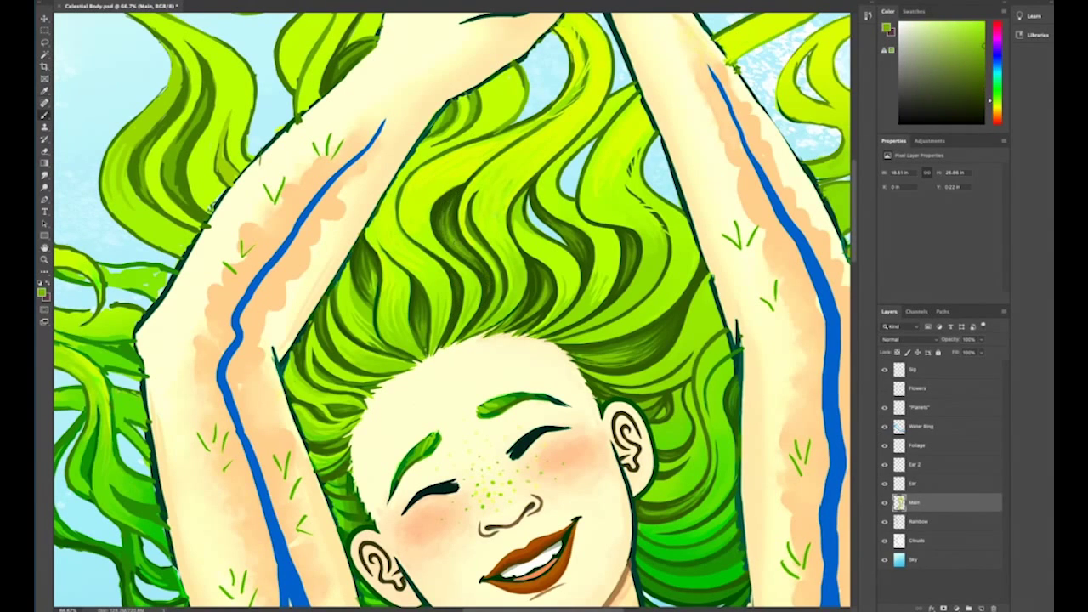
pyautogui.keyDown('alt'); pyautogui.click(416, 231); pyautogui.keyUp('alt')
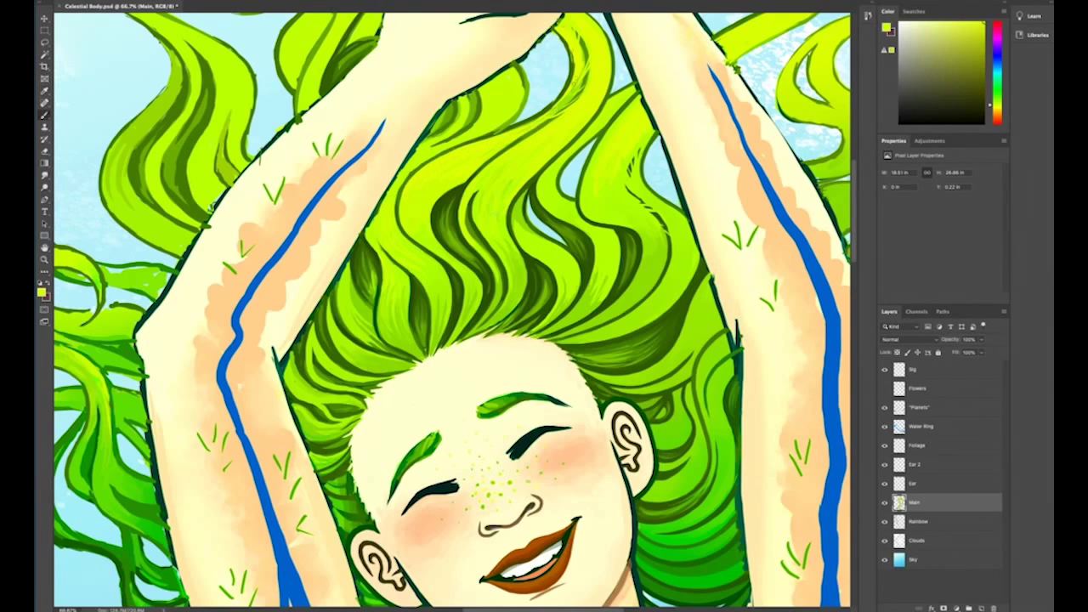
pyautogui.keyDown('alt'); pyautogui.click(407, 230); pyautogui.keyUp('alt')
pyautogui.keyDown('alt'); pyautogui.click(449, 153); pyautogui.keyUp('alt')
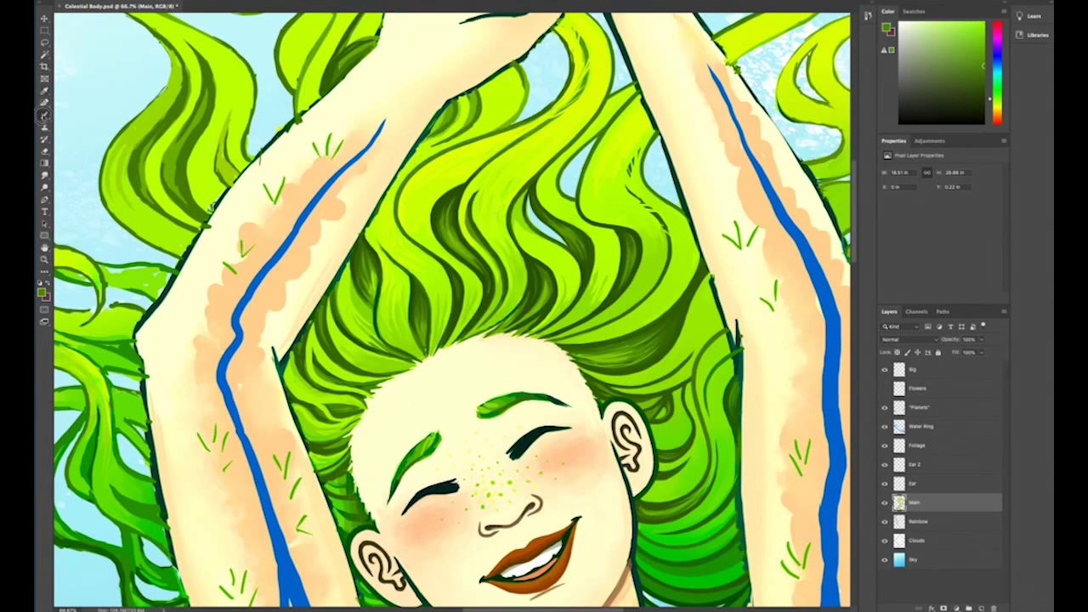
# - Refine the outlines and highlights of the long locks rising from the forehead toward the raised hand with sampled greens
pyautogui.keyDown('alt'); pyautogui.click(562, 49); pyautogui.keyUp('alt')
pyautogui.keyDown('alt'); pyautogui.click(512, 311); pyautogui.keyUp('alt')
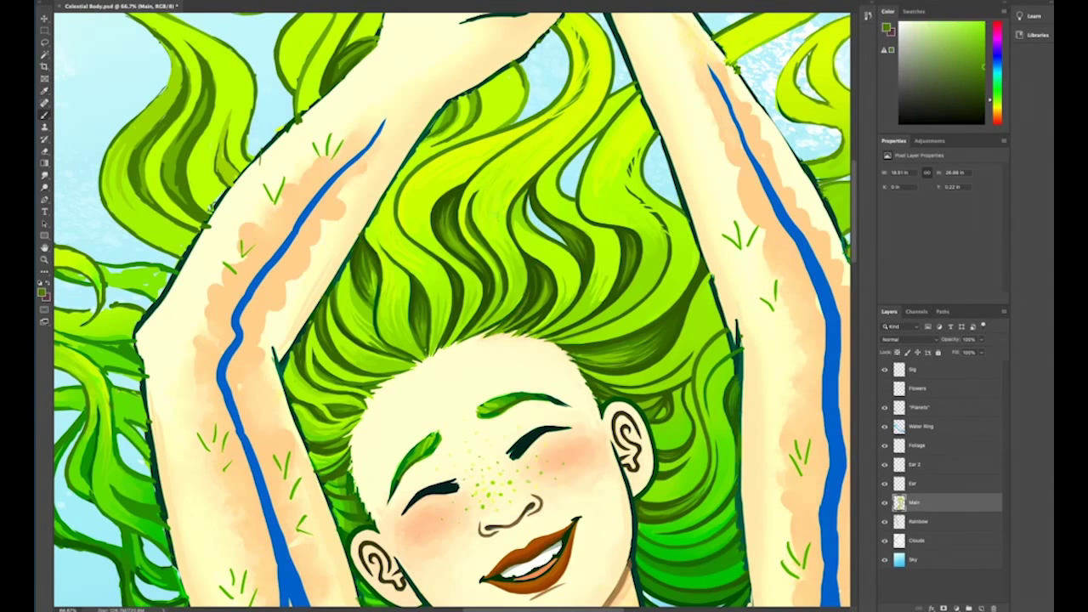
pyautogui.keyDown('alt'); pyautogui.click(501, 205); pyautogui.keyUp('alt')
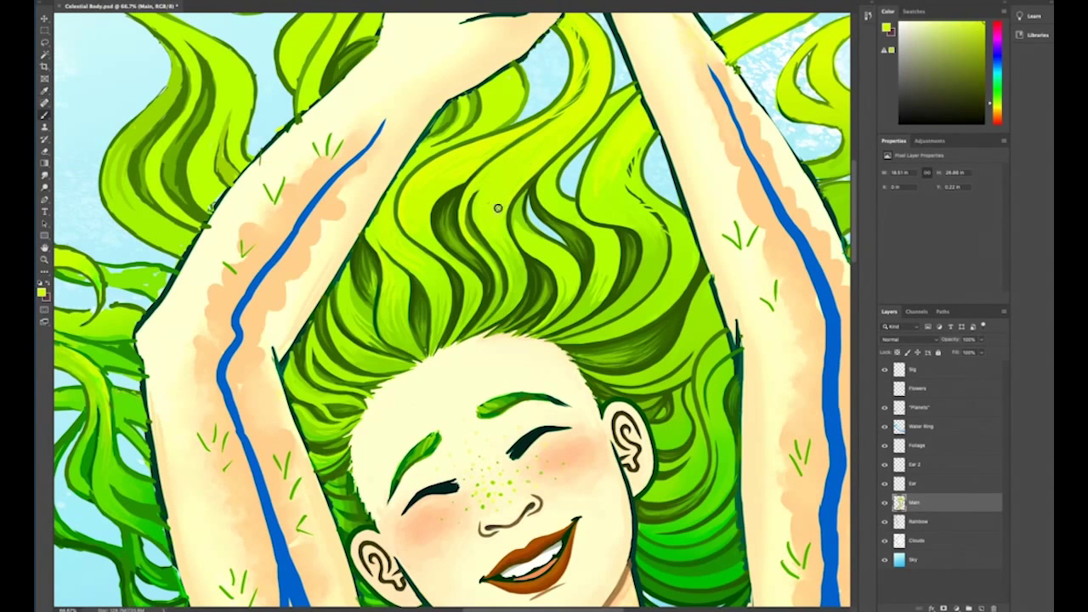
pyautogui.keyDown('alt'); pyautogui.click(520, 92); pyautogui.keyUp('alt')
pyautogui.keyDown('alt'); pyautogui.click(471, 126); pyautogui.keyUp('alt')
pyautogui.keyDown('alt'); pyautogui.click(432, 137); pyautogui.keyUp('alt')
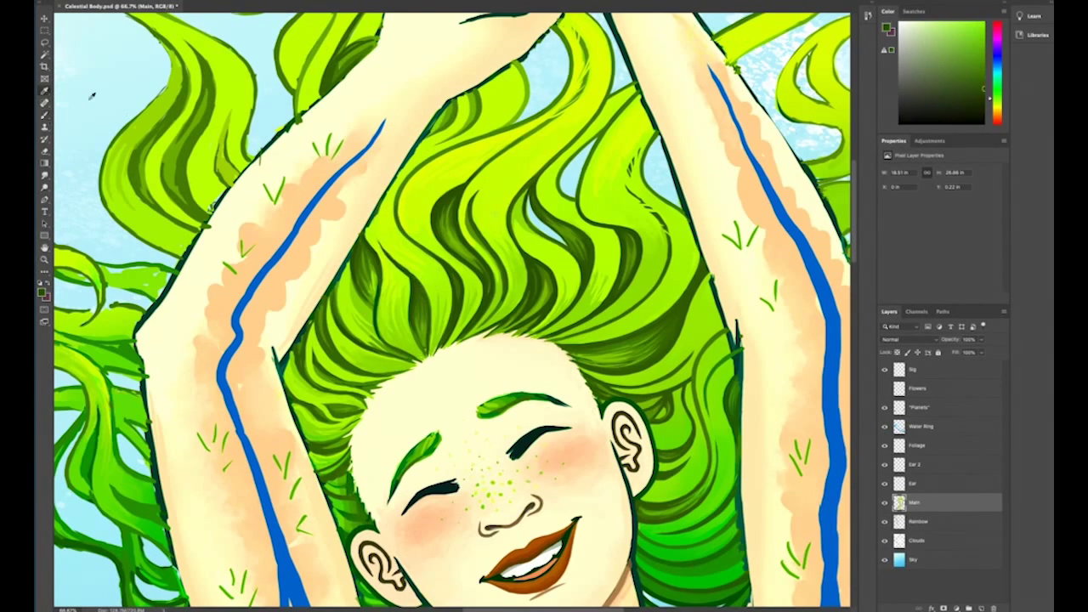
# - Add fine dark and mid-green strand details to the hair above the left side of the forehead
pyautogui.keyDown('alt'); pyautogui.click(426, 297); pyautogui.keyUp('alt')
pyautogui.keyDown('alt'); pyautogui.click(417, 323); pyautogui.keyUp('alt')
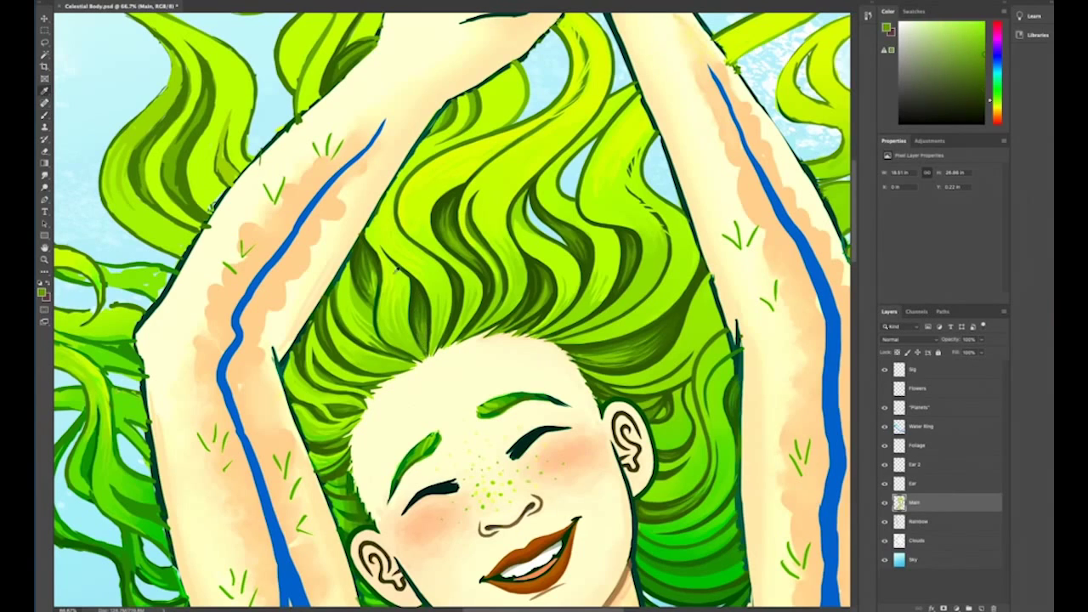
pyautogui.keyDown('alt'); pyautogui.click(401, 270); pyautogui.keyUp('alt')
pyautogui.keyDown('alt'); pyautogui.click(401, 270); pyautogui.keyUp('alt')
pyautogui.keyDown('alt'); pyautogui.click(377, 265); pyautogui.keyUp('alt')
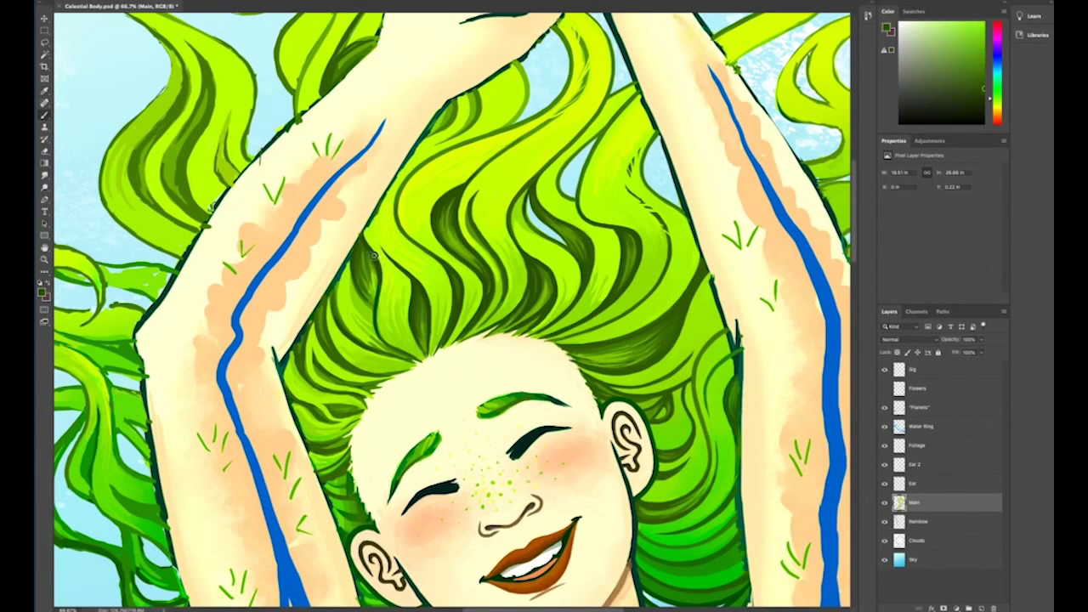
pyautogui.keyDown('alt'); pyautogui.click(379, 329); pyautogui.keyUp('alt')
pyautogui.keyDown('alt'); pyautogui.click(390, 349); pyautogui.keyUp('alt')
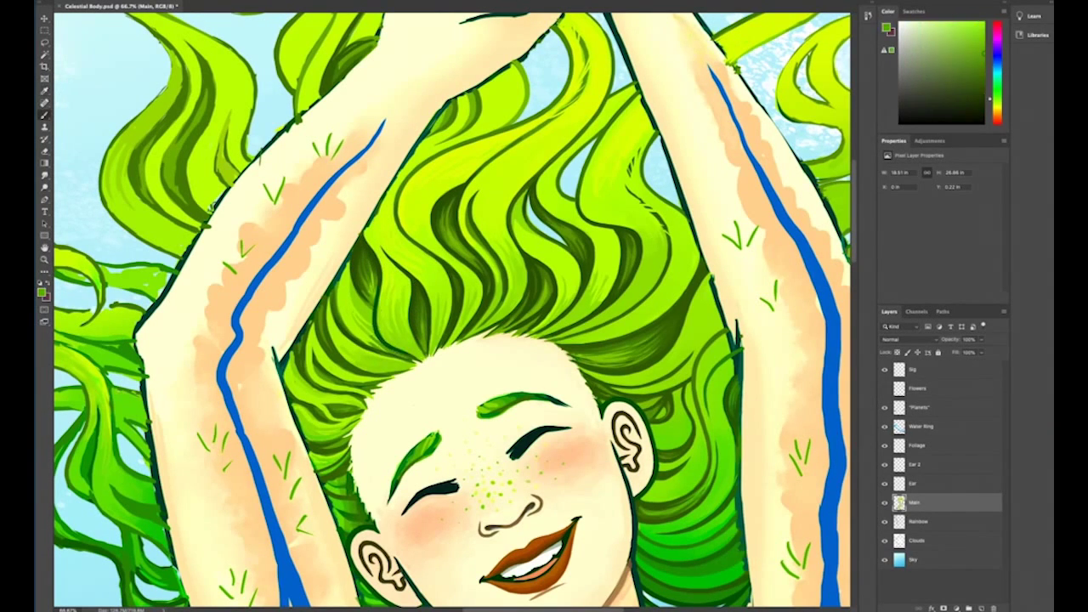
# - Deepen the strand shading along the left-hand temple, between the hairline and the raised arm, with sampled dark greens
pyautogui.keyDown('alt'); pyautogui.click(376, 351); pyautogui.keyUp('alt')
pyautogui.keyDown('alt'); pyautogui.click(338, 306); pyautogui.keyUp('alt')
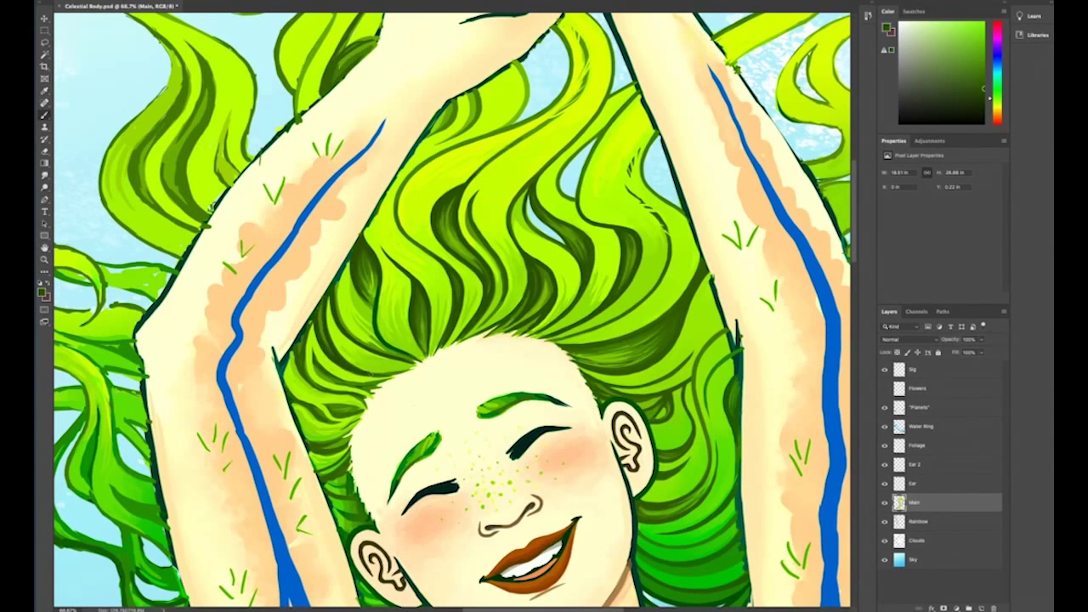
pyautogui.keyDown('alt'); pyautogui.click(361, 383); pyautogui.keyUp('alt')
pyautogui.keyDown('alt'); pyautogui.click(308, 357); pyautogui.keyUp('alt')
pyautogui.moveTo(476, 425); pyautogui.dragTo(578, 280)
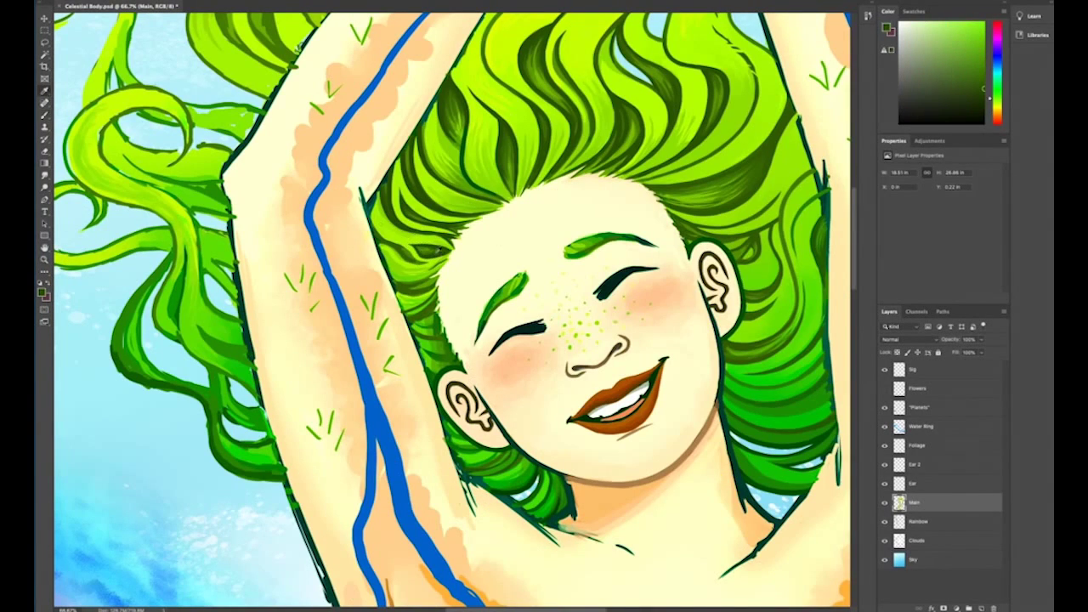
# - Shade and highlight the hair strands between the raised left-hand arm and the hairline with sampled dark and bright greens
pyautogui.keyDown('alt'); pyautogui.click(375, 207); pyautogui.keyUp('alt')
pyautogui.keyDown('alt'); pyautogui.click(378, 222); pyautogui.keyUp('alt')
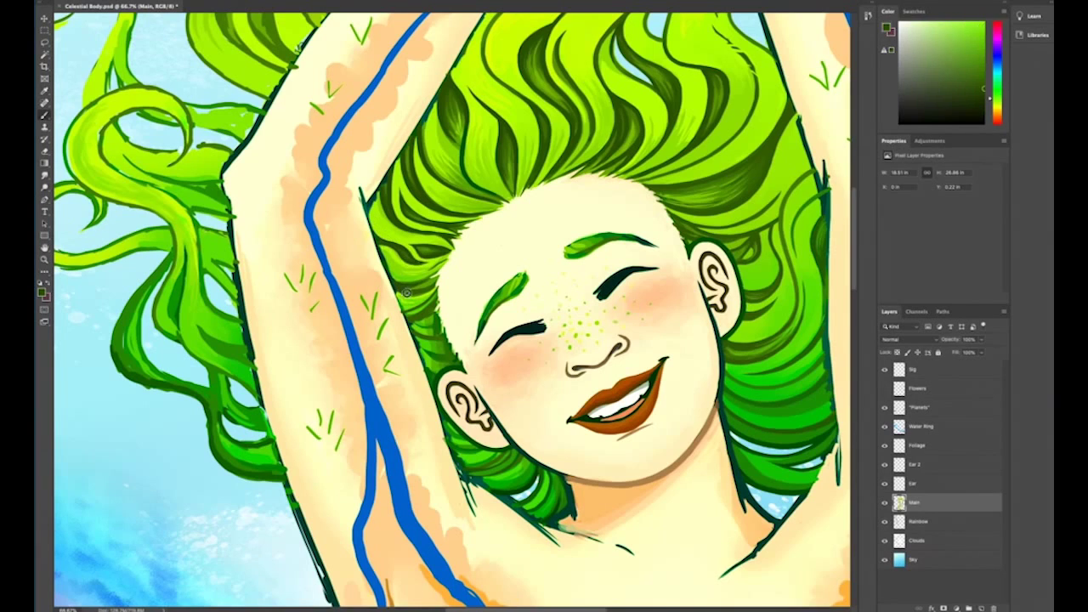
pyautogui.keyDown('alt'); pyautogui.click(430, 269); pyautogui.keyUp('alt')
pyautogui.keyDown('alt'); pyautogui.click(444, 257); pyautogui.keyUp('alt')
pyautogui.keyDown('alt'); pyautogui.click(419, 310); pyautogui.keyUp('alt')
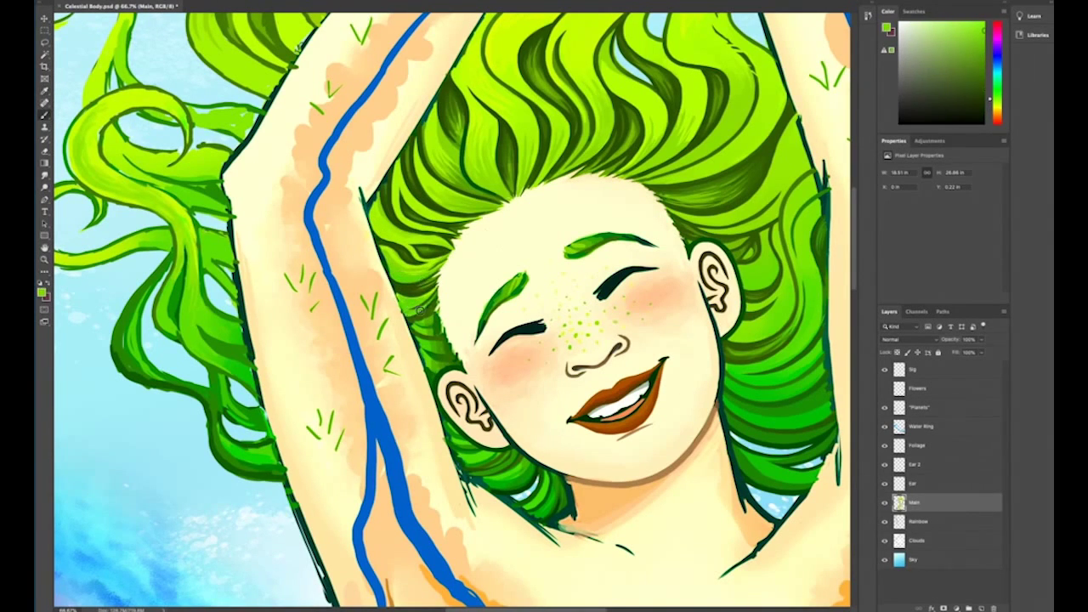
# - Add fine dark and light strand details to the temple hair above the left-hand ear with sampled greens
pyautogui.keyDown('alt'); pyautogui.click(412, 322); pyautogui.keyUp('alt')
pyautogui.keyDown('alt'); pyautogui.click(437, 325); pyautogui.keyUp('alt')
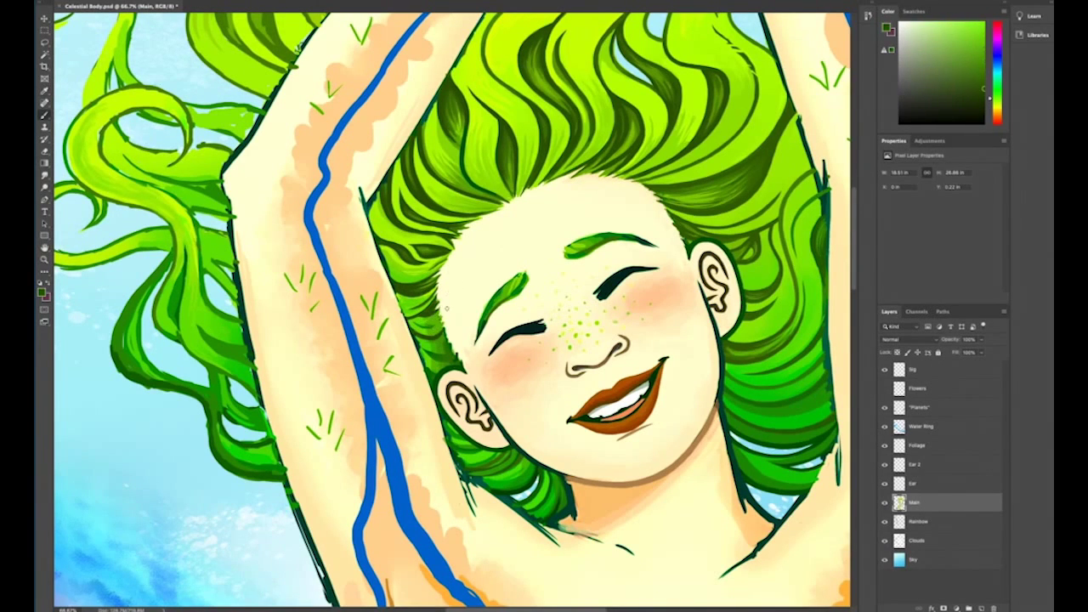
pyautogui.keyDown('alt'); pyautogui.click(429, 320); pyautogui.keyUp('alt')
pyautogui.keyDown('alt'); pyautogui.click(432, 348); pyautogui.keyUp('alt')
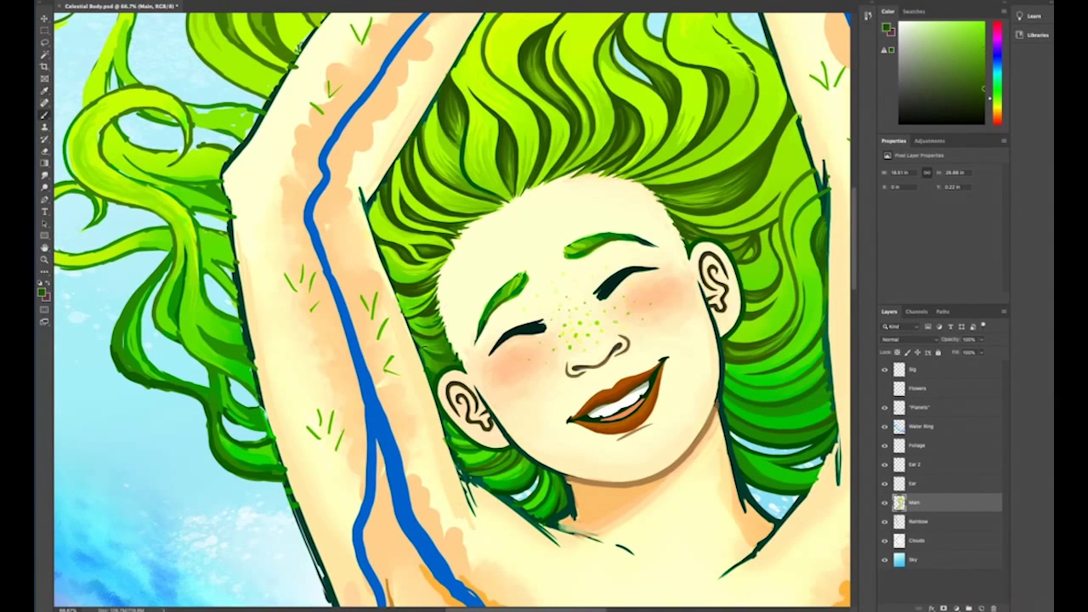
pyautogui.keyDown('alt'); pyautogui.click(463, 255); pyautogui.keyUp('alt')
pyautogui.keyDown('alt'); pyautogui.click(404, 311); pyautogui.keyUp('alt')
# - Shade the hair curls beside the left-hand side of the neck with sampled dark and mid greens
pyautogui.keyDown('alt'); pyautogui.click(526, 497); pyautogui.keyUp('alt')
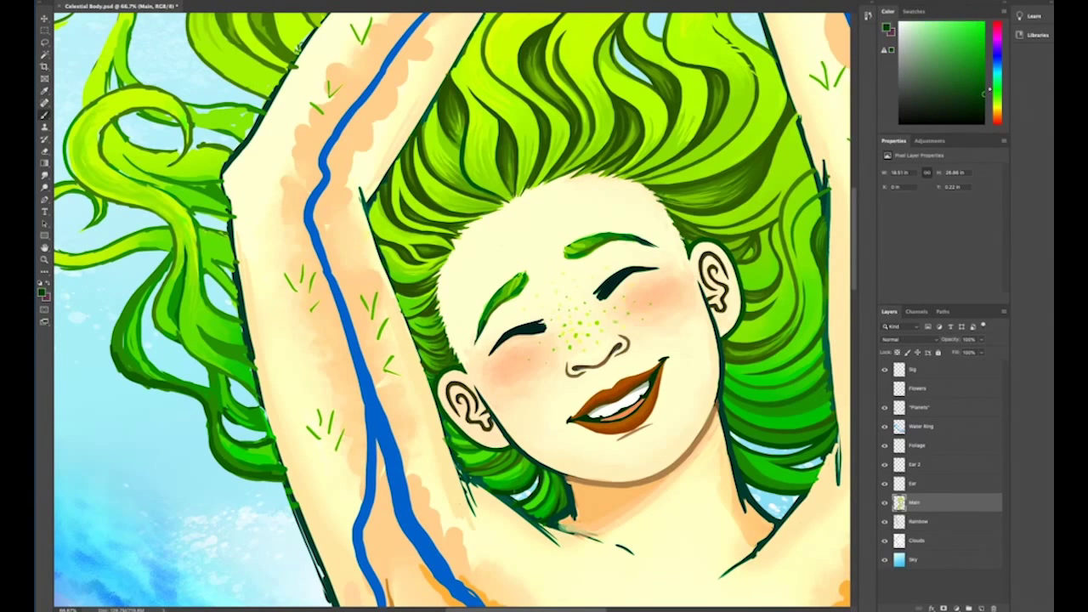
pyautogui.keyDown('alt'); pyautogui.click(549, 478); pyautogui.keyUp('alt')
pyautogui.keyDown('alt'); pyautogui.click(544, 497); pyautogui.keyUp('alt')
pyautogui.keyDown('alt'); pyautogui.click(549, 502); pyautogui.keyUp('alt')
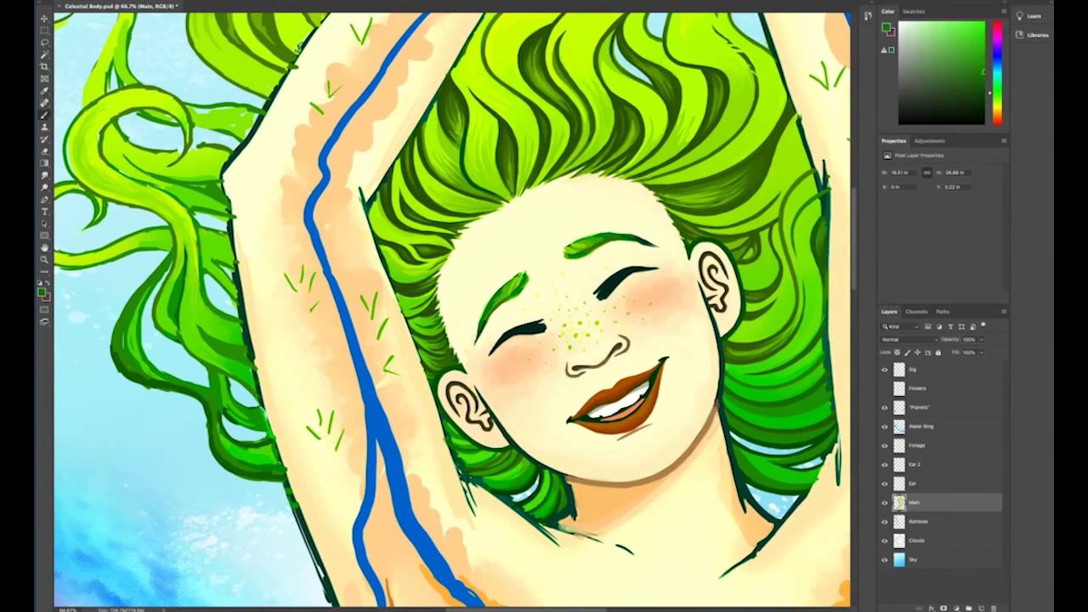
pyautogui.keyDown('alt'); pyautogui.click(546, 499); pyautogui.keyUp('alt')
# - Paint highlights and strand details on the hair under the left-hand side of the jaw with sampled bright greens
pyautogui.keyDown('alt'); pyautogui.click(534, 467); pyautogui.keyUp('alt')
pyautogui.keyDown('alt'); pyautogui.click(510, 462); pyautogui.keyUp('alt')
pyautogui.keyDown('alt'); pyautogui.click(496, 460); pyautogui.keyUp('alt')
pyautogui.keyDown('alt'); pyautogui.click(495, 461); pyautogui.keyUp('alt')
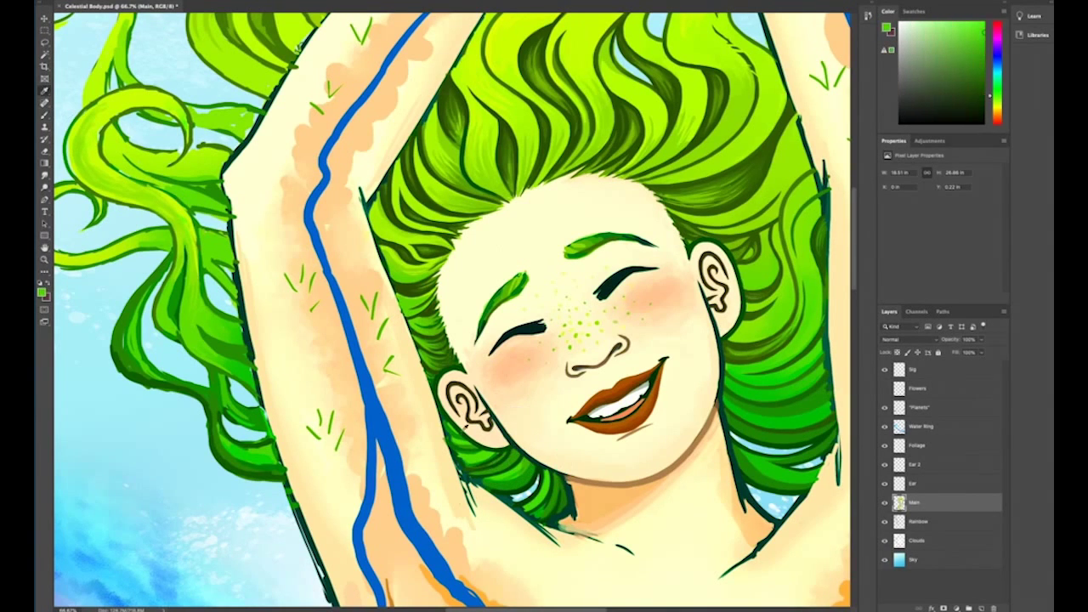
pyautogui.keyDown('alt'); pyautogui.click(495, 461); pyautogui.keyUp('alt')
# - Deepen the strands directly below and behind the left-hand ear with sampled dark greens and touch up the temple with yellow-green
pyautogui.keyDown('alt'); pyautogui.click(463, 452); pyautogui.keyUp('alt')
pyautogui.keyDown('alt'); pyautogui.click(483, 460); pyautogui.keyUp('alt')
pyautogui.keyDown('alt'); pyautogui.click(472, 467); pyautogui.keyUp('alt')
pyautogui.keyDown('alt'); pyautogui.click(448, 423); pyautogui.keyUp('alt')
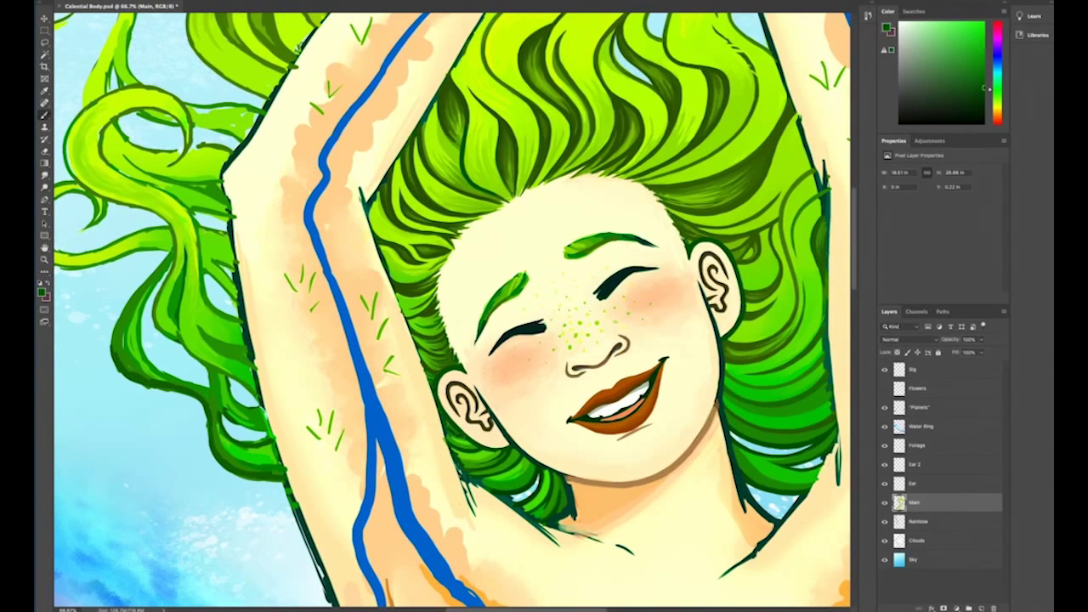
pyautogui.keyDown('alt'); pyautogui.click(550, 499); pyautogui.keyUp('alt')
pyautogui.keyDown('alt'); pyautogui.click(414, 308); pyautogui.keyUp('alt')
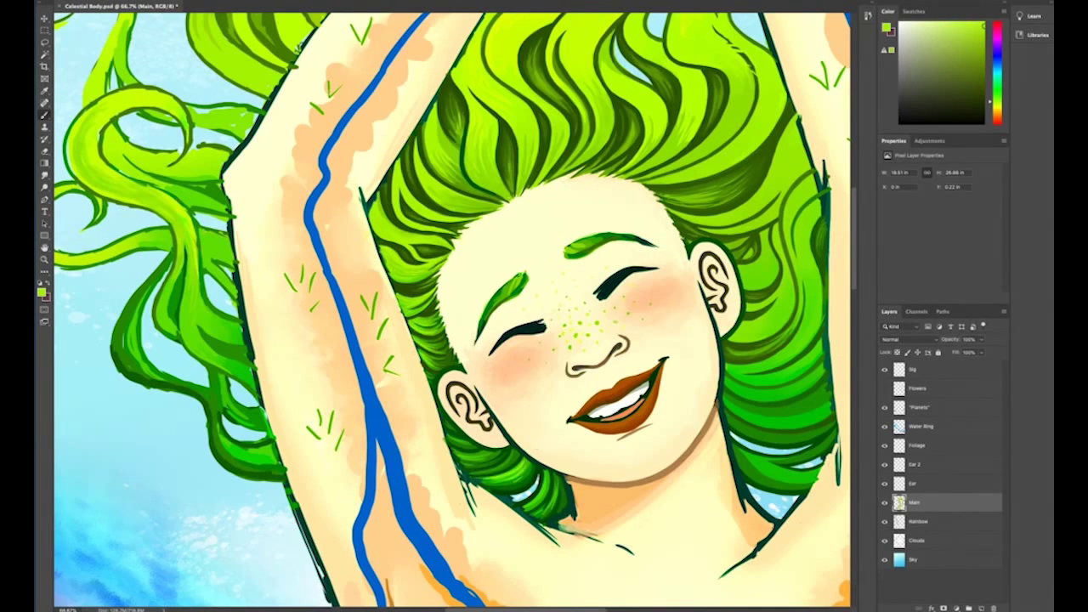
# - Refine the face outline along the jaw and ears with sampled dark olive and the pale skin tone
pyautogui.moveTo(720, 347); pyautogui.dragTo(626, 385)
pyautogui.keyDown('alt'); pyautogui.click(626, 385); pyautogui.keyUp('alt')
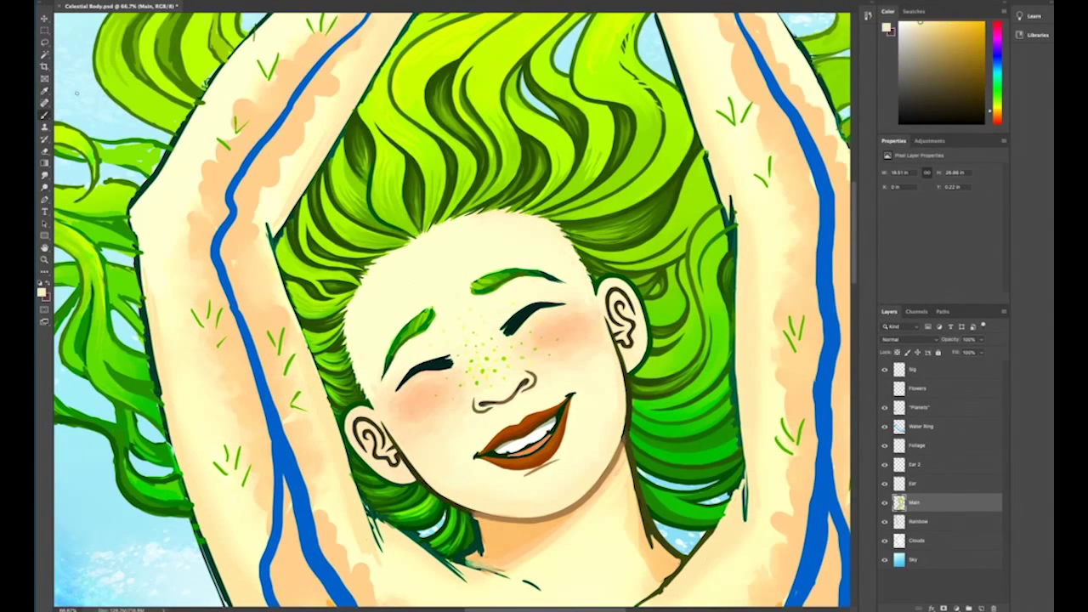
pyautogui.keyDown('alt'); pyautogui.click(393, 444); pyautogui.keyUp('alt')
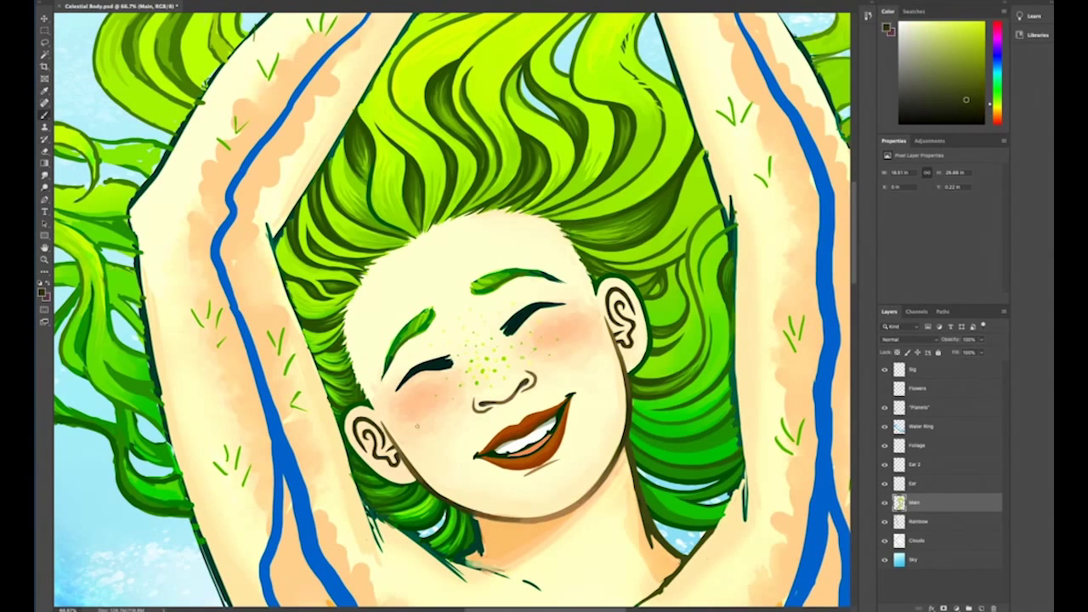
pyautogui.keyDown('alt'); pyautogui.click(514, 321); pyautogui.keyUp('alt')
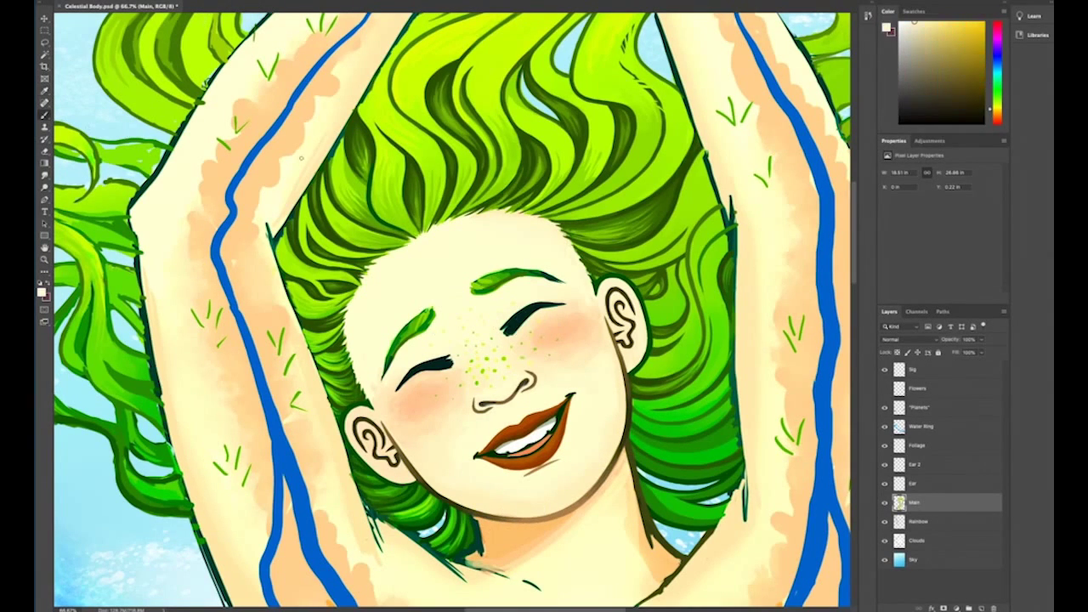
# - Repaint the right-hand eyebrow with fine hair strokes, using sampled greens and the surrounding skin tone
pyautogui.moveTo(469, 284)
pyautogui.mouseDown()
pyautogui.moveTo(561, 274)
pyautogui.moveTo(544, 270)
pyautogui.mouseUp()
pyautogui.keyDown('alt'); pyautogui.click(510, 281); pyautogui.keyUp('alt')
pyautogui.keyDown('alt'); pyautogui.click(540, 274); pyautogui.keyUp('alt')
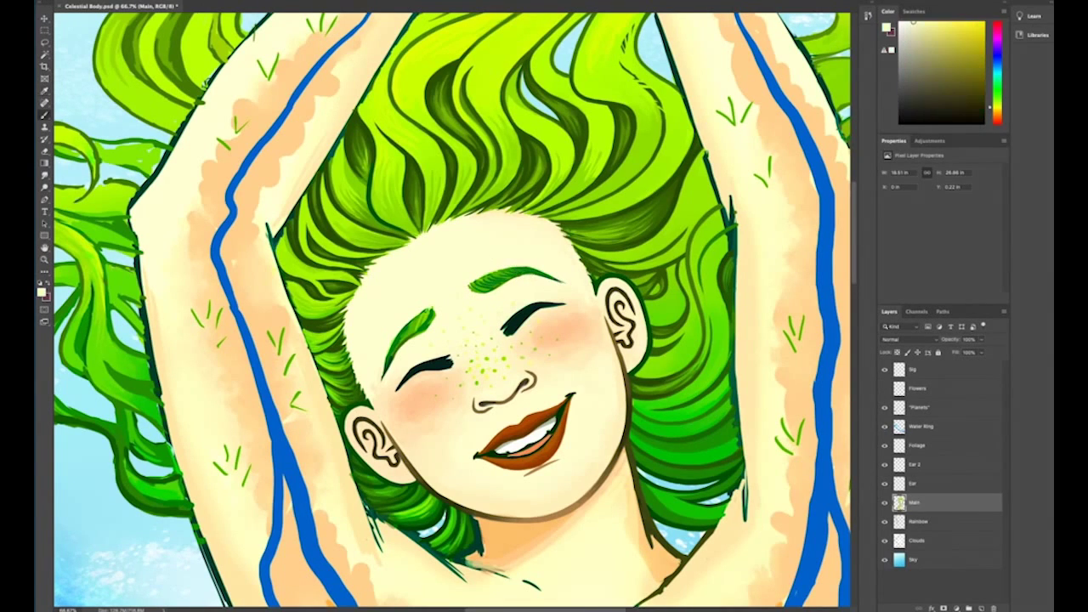
pyautogui.keyDown('alt'); pyautogui.click(541, 274); pyautogui.keyUp('alt')
pyautogui.keyDown('alt'); pyautogui.click(505, 281); pyautogui.keyUp('alt')
pyautogui.keyDown('alt'); pyautogui.click(481, 289); pyautogui.keyUp('alt')
pyautogui.keyDown('alt'); pyautogui.click(488, 279); pyautogui.keyUp('alt')
# - Clean up the upper edge of the right-hand eyebrow with sampled skin tone and green
pyautogui.keyDown('alt'); pyautogui.click(625, 242); pyautogui.keyUp('alt')
pyautogui.keyDown('alt'); pyautogui.click(504, 255); pyautogui.keyUp('alt')
pyautogui.keyDown('alt'); pyautogui.click(503, 270); pyautogui.keyUp('alt')
pyautogui.keyDown('alt'); pyautogui.click(503, 255); pyautogui.keyUp('alt')
# - Copy the selected right-hand eyebrow to its own layer, transform it, and merge it back into the Main layer
pyautogui.moveTo(476, 272)
pyautogui.mouseDown()
pyautogui.moveTo(527, 264)
pyautogui.moveTo(561, 273)
pyautogui.moveTo(496, 290)
pyautogui.mouseUp()
pyautogui.hotkey('ctrl', 'j')
pyautogui.hotkey('ctrl', 't')
pyautogui.press('Return')
pyautogui.hotkey('ctrl', 'e')
pyautogui.press('b')
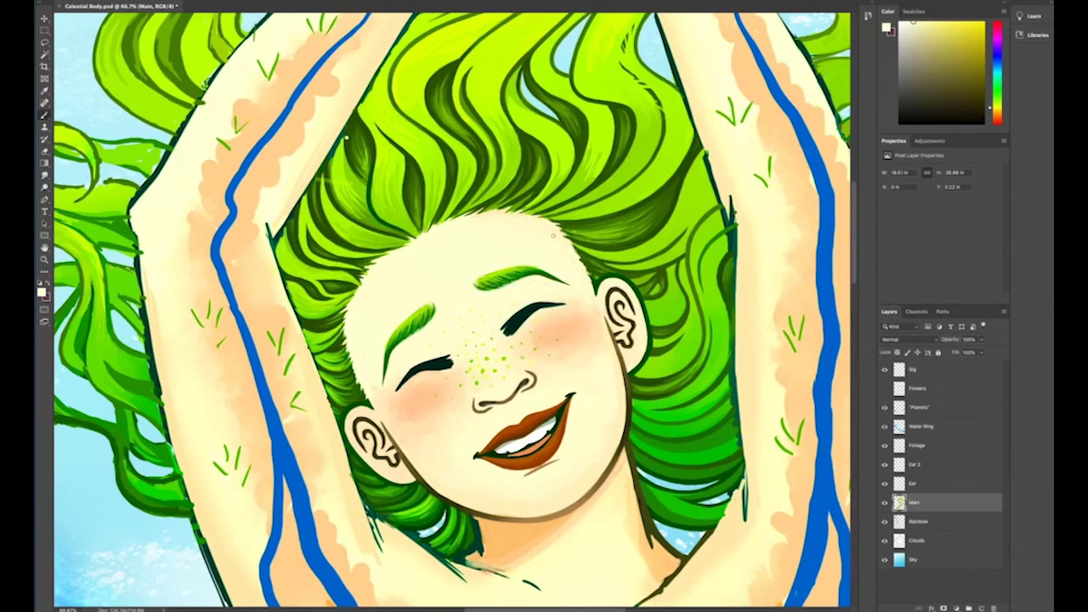
# - Add small green freckles across both cheeks with sampled dark green and light yellow-green
pyautogui.keyDown('alt'); pyautogui.click(510, 276); pyautogui.keyUp('alt')
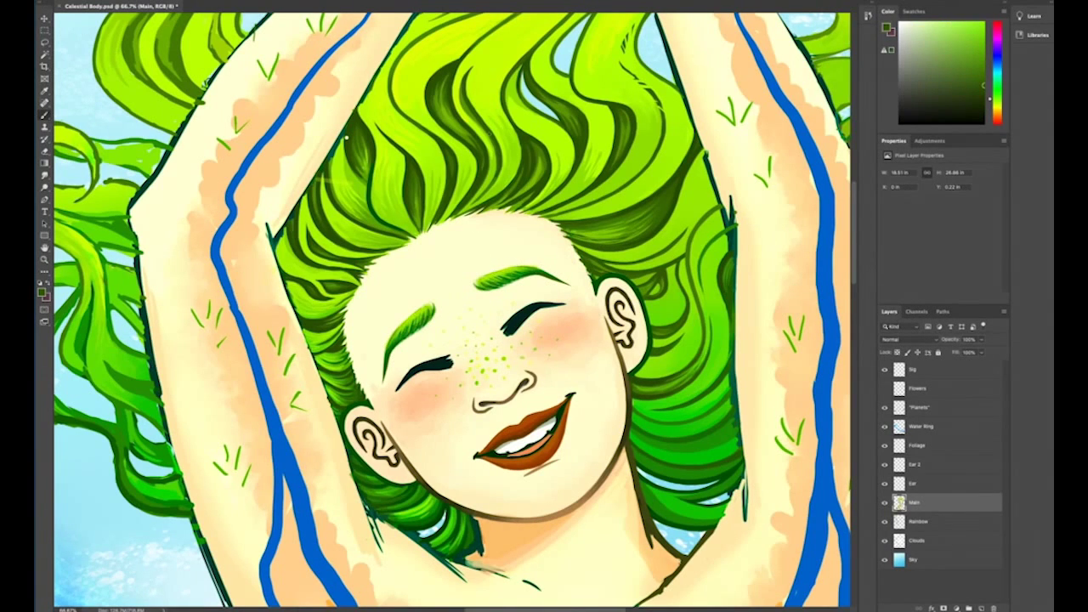
pyautogui.scroll(-1, 455, 310)
pyautogui.keyDown('alt'); pyautogui.click(604, 313); pyautogui.keyUp('alt')
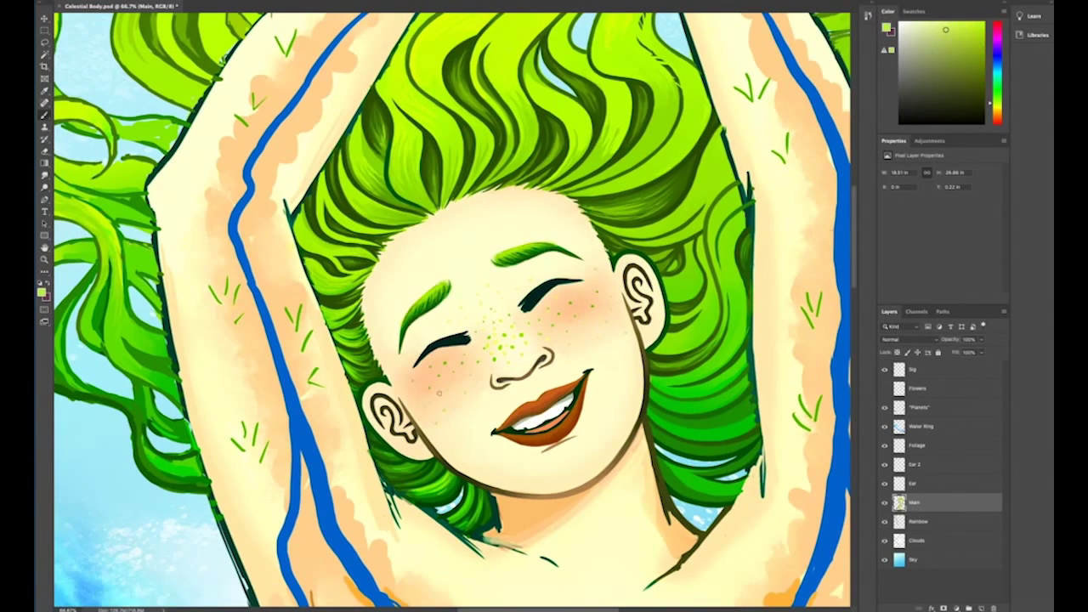
# - Clean up the edge between the hair and the left-hand side of the neck with sampled tones
pyautogui.keyDown('alt'); pyautogui.click(493, 510); pyautogui.keyUp('alt')
pyautogui.keyDown('alt'); pyautogui.click(499, 536); pyautogui.keyUp('alt')
pyautogui.keyDown('alt'); pyautogui.click(500, 512); pyautogui.keyUp('alt')
pyautogui.keyDown('alt'); pyautogui.click(498, 520); pyautogui.keyUp('alt')
# - Refine the outline and shading on the right-hand side of the neck with sampled dark olive and peach skin tones
pyautogui.keyDown('alt'); pyautogui.click(674, 514); pyautogui.keyUp('alt')
pyautogui.keyDown('alt'); pyautogui.click(676, 550); pyautogui.keyUp('alt')
pyautogui.keyDown('alt'); pyautogui.click(653, 514); pyautogui.keyUp('alt')
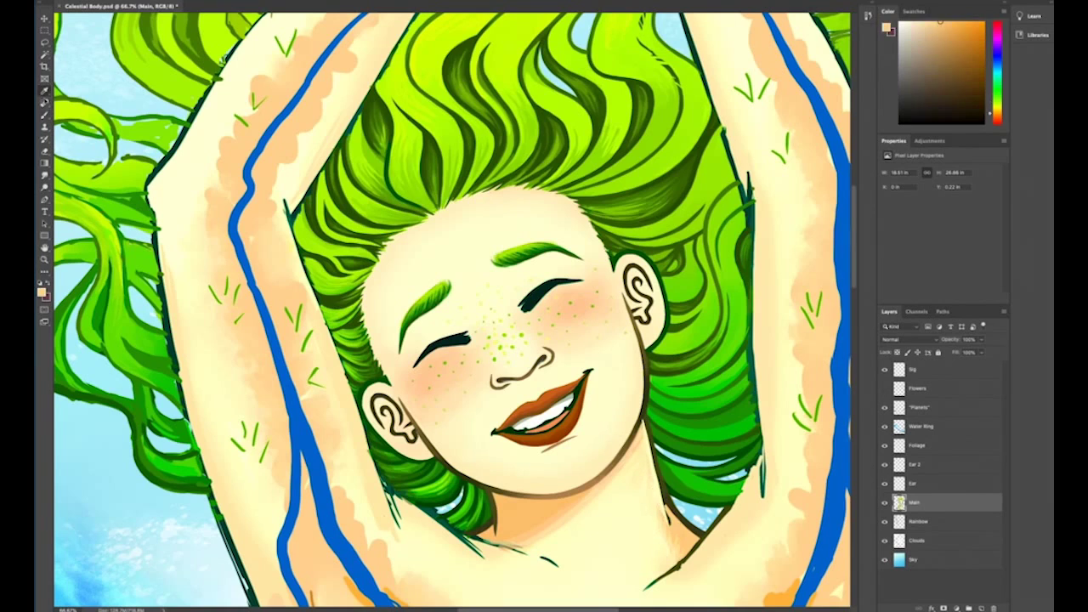
pyautogui.keyDown('alt'); pyautogui.click(649, 503); pyautogui.keyUp('alt')
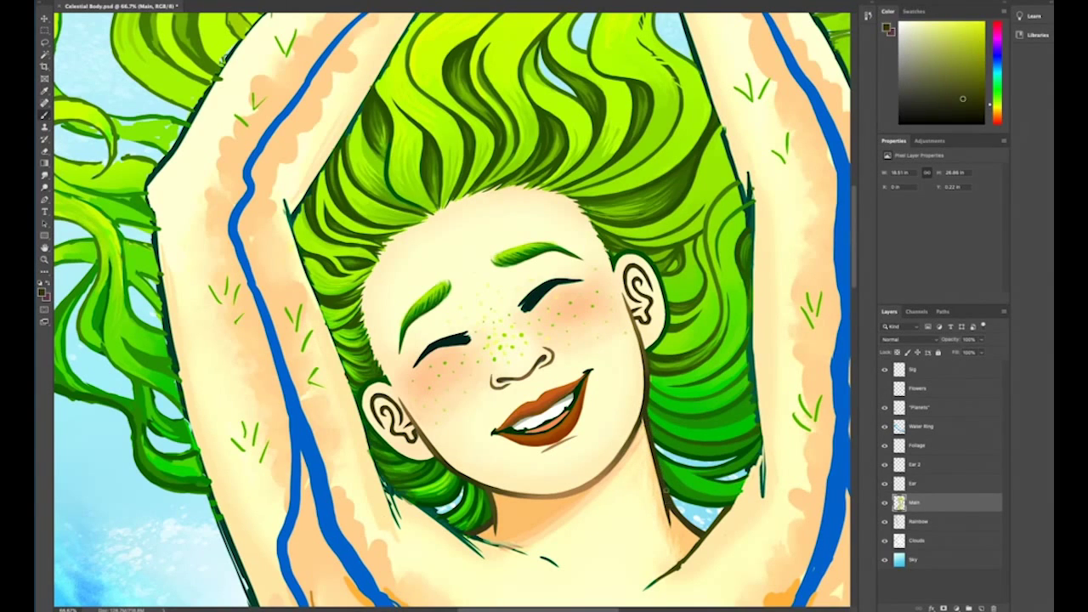